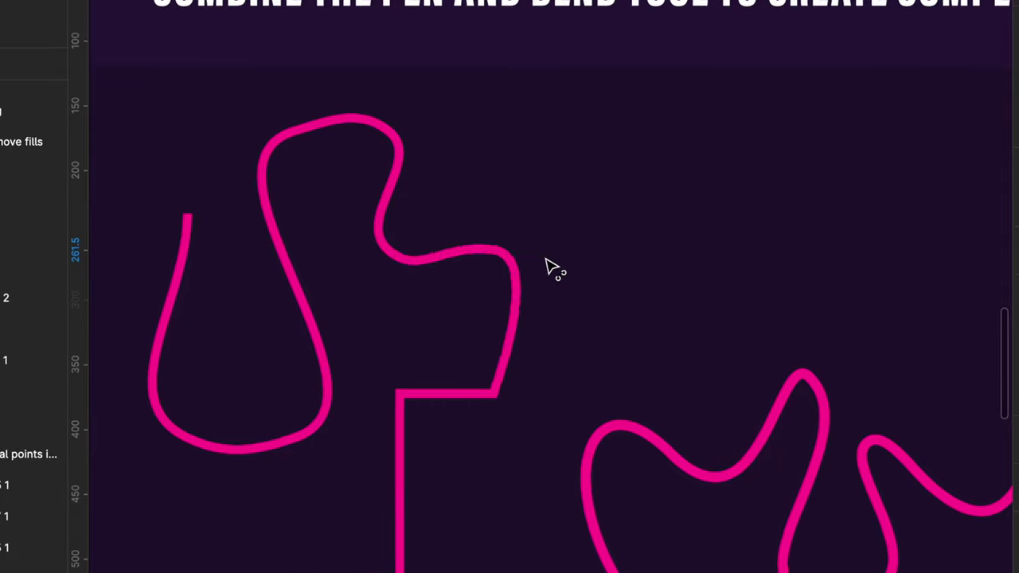
Select the complex pink path and inspect its curved points.
{"action": "left_click", "coordinate": [493, 395]}
{"action": "left_click", "coordinate": [398, 396]}
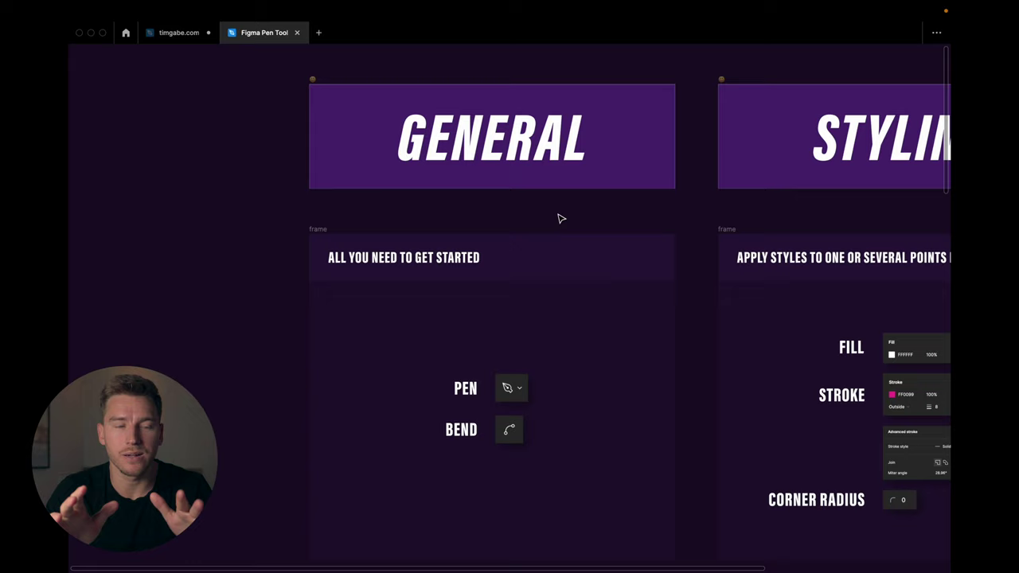
Restore the hidden interface and draw a short horizontal pink line with the Pen tool (P).
{"action": "key", "text": "super+backslash"}
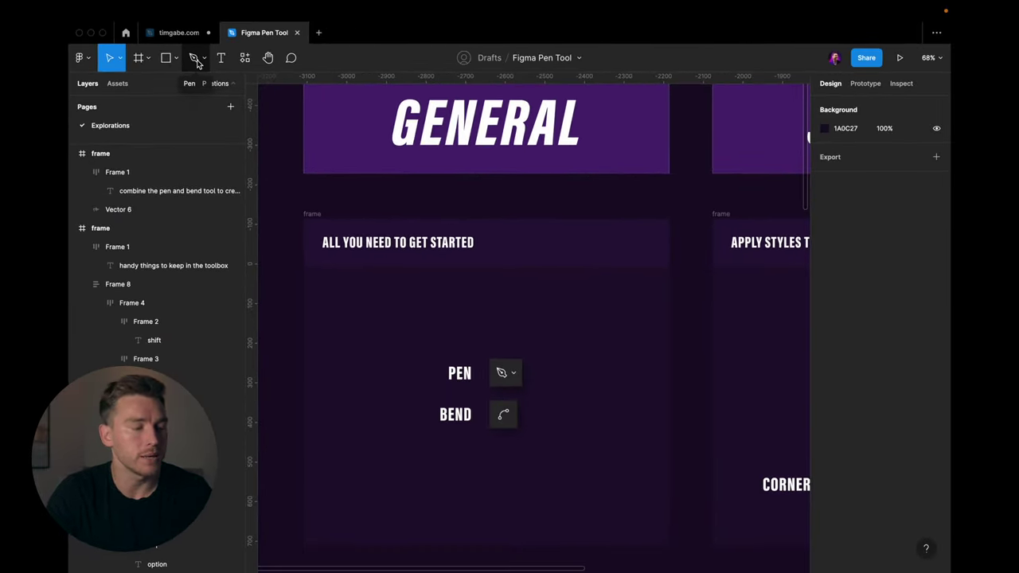
{"action": "left_click", "coordinate": [194, 58]}
{"action": "scroll", "coordinate": [337, 308], "scroll_direction": "up", "scroll_amount": 5}
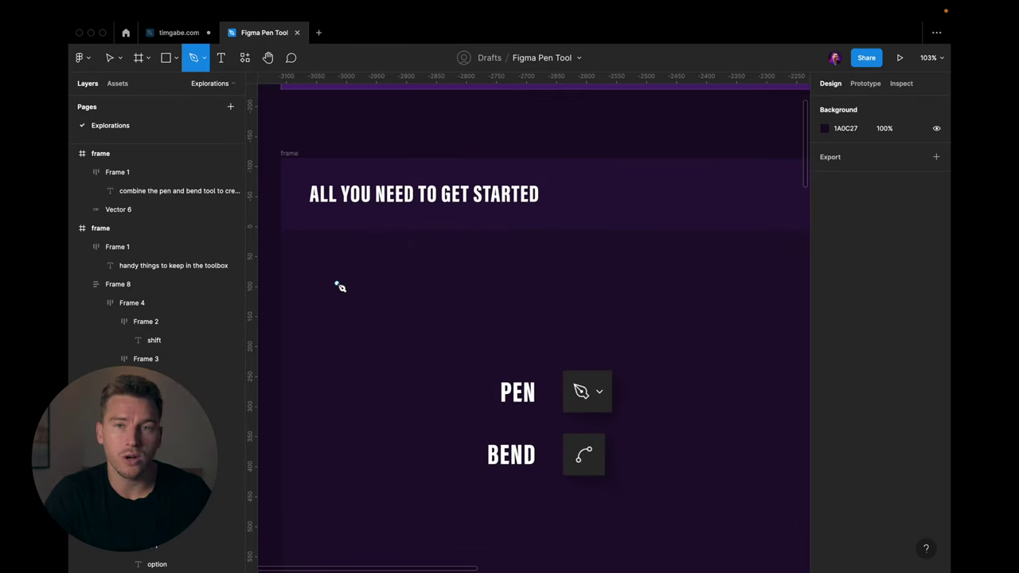
{"action": "left_click", "coordinate": [337, 284]}
{"action": "left_click", "coordinate": [387, 284]}
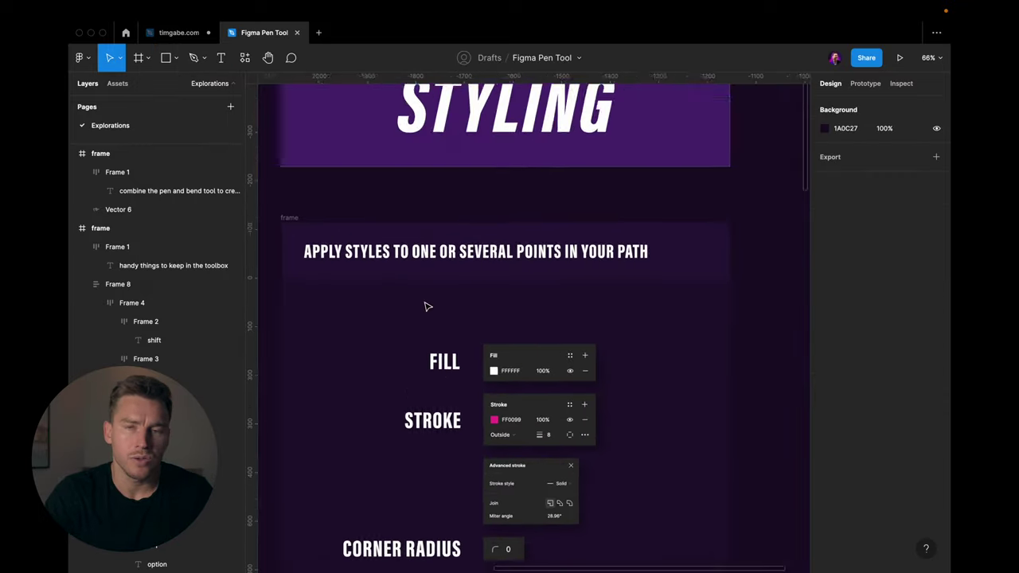
Draw a closed four-point square path, about 98.5 × 83.5, left of the FILL label.
{"action": "scroll", "coordinate": [423, 302], "scroll_direction": "down", "scroll_amount": 2}
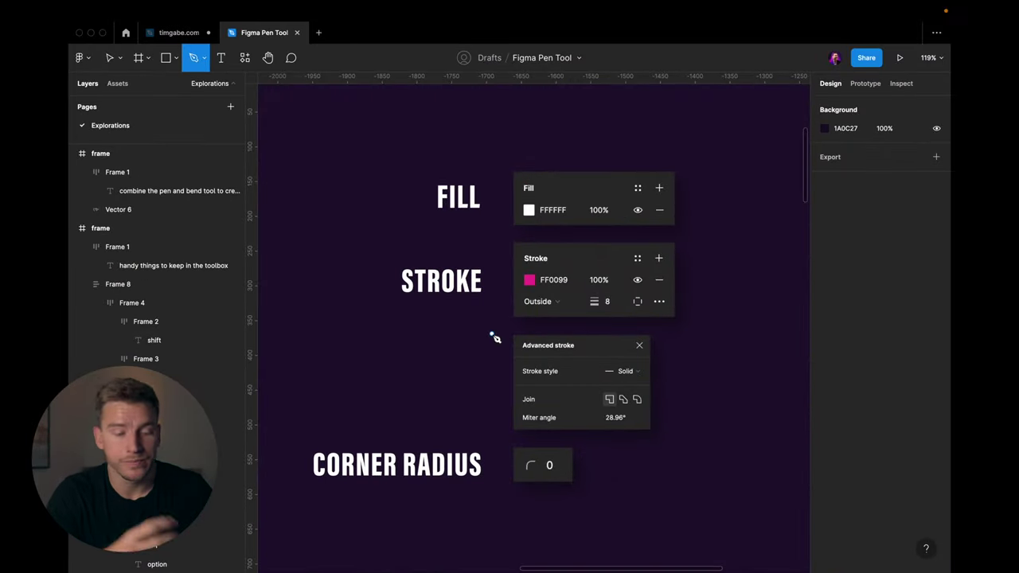
{"action": "scroll", "coordinate": [516, 226], "scroll_direction": "up", "scroll_amount": 1}
{"action": "scroll", "coordinate": [357, 207], "scroll_direction": "down", "scroll_amount": 3}
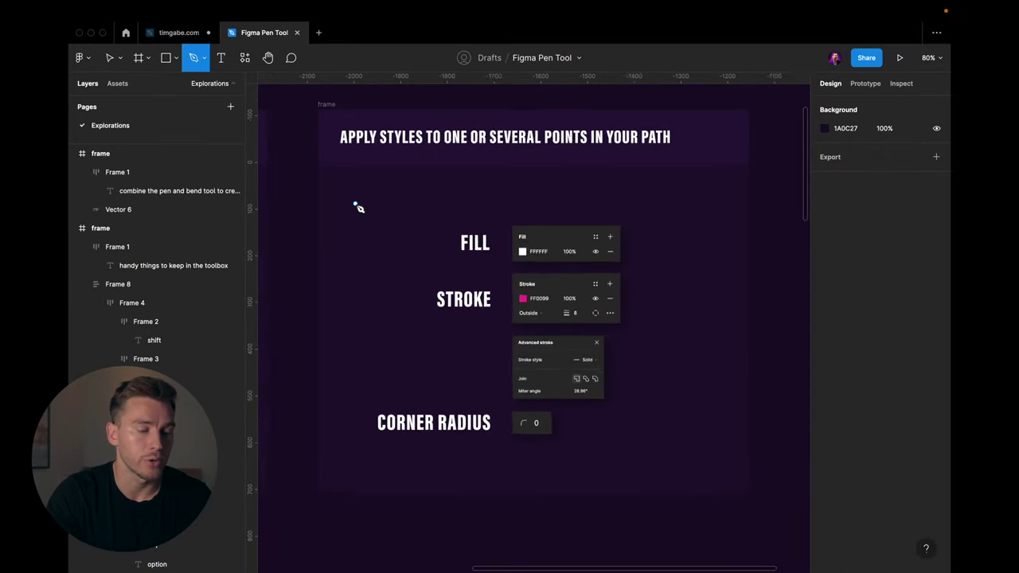
{"action": "left_click", "coordinate": [348, 186]}
{"action": "left_click", "coordinate": [348, 233], "text": "shift"}
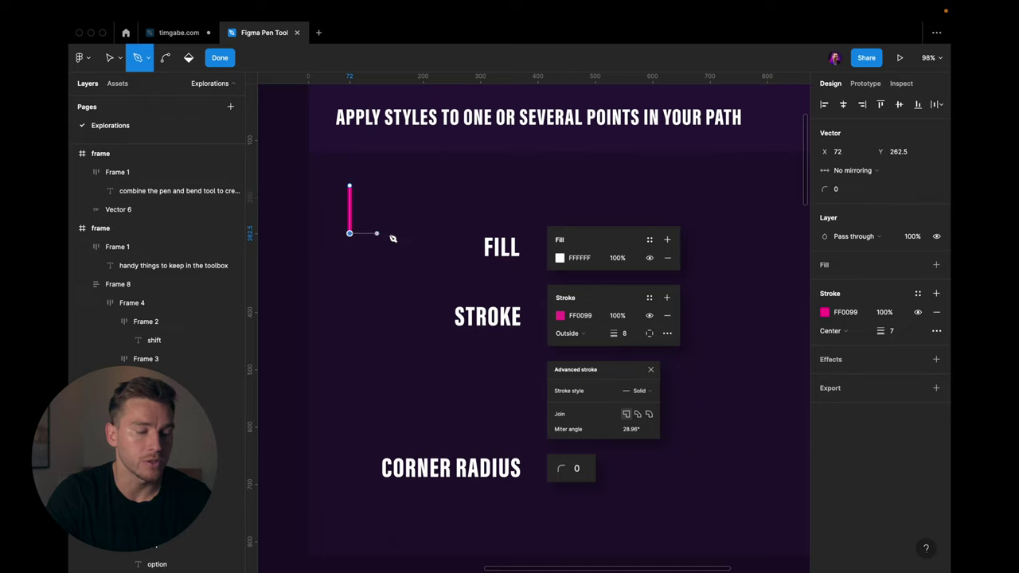
{"action": "left_click", "coordinate": [405, 233], "text": "shift"}
{"action": "left_click", "coordinate": [405, 186], "text": "shift"}
{"action": "left_click", "coordinate": [348, 185]}
{"action": "scroll", "coordinate": [462, 198], "scroll_direction": "up", "scroll_amount": 2}
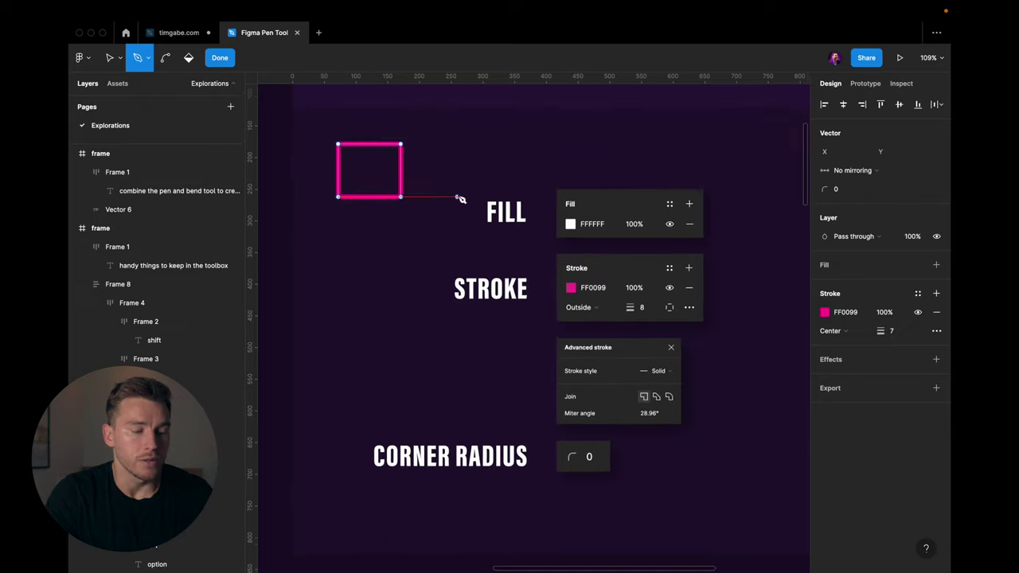
Add a D9D9D9 fill to the square and set its width-7 stroke position to Outside.
{"action": "key", "text": "Escape"}
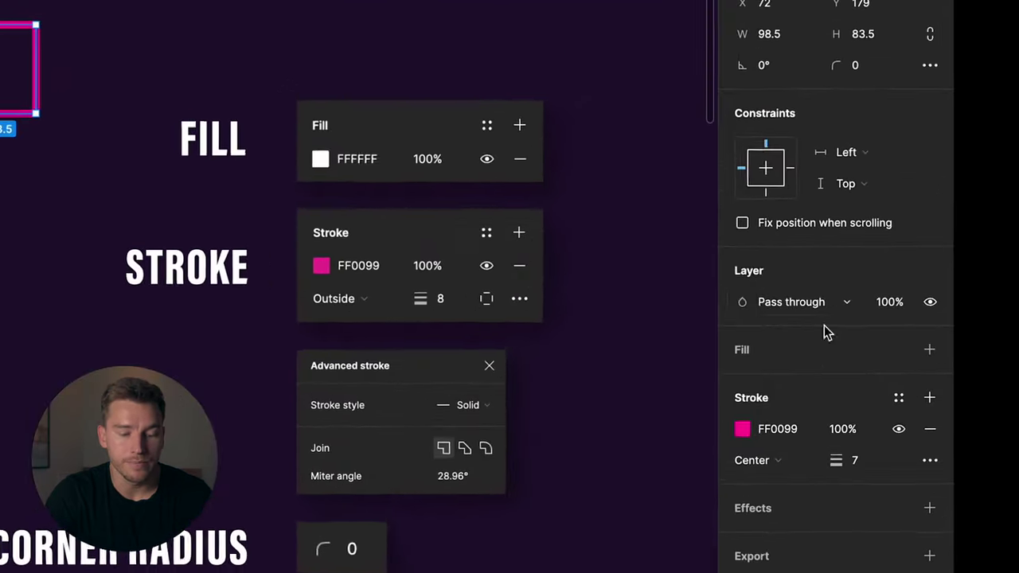
{"action": "left_click", "coordinate": [930, 351]}
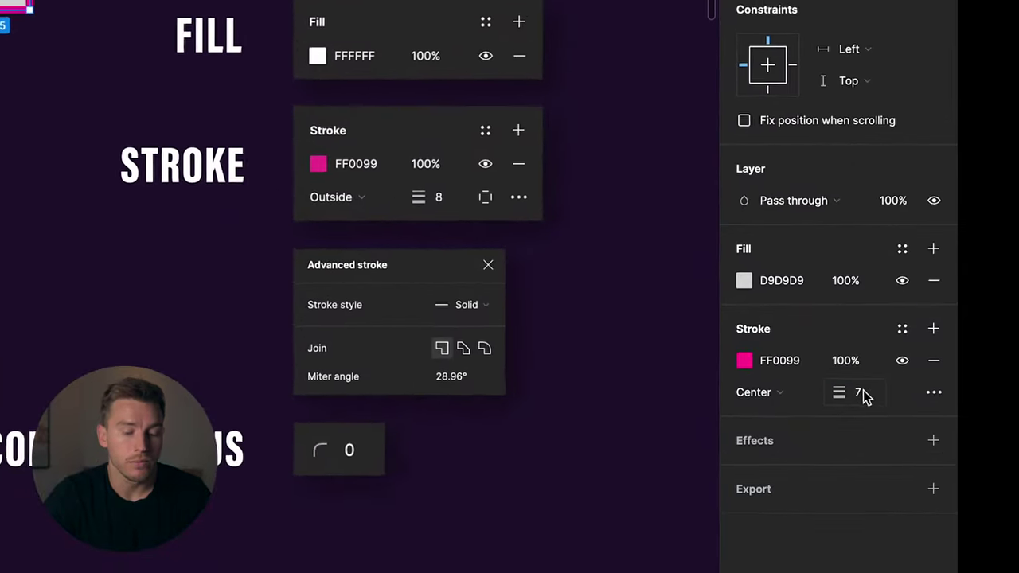
{"action": "left_click", "coordinate": [895, 426]}
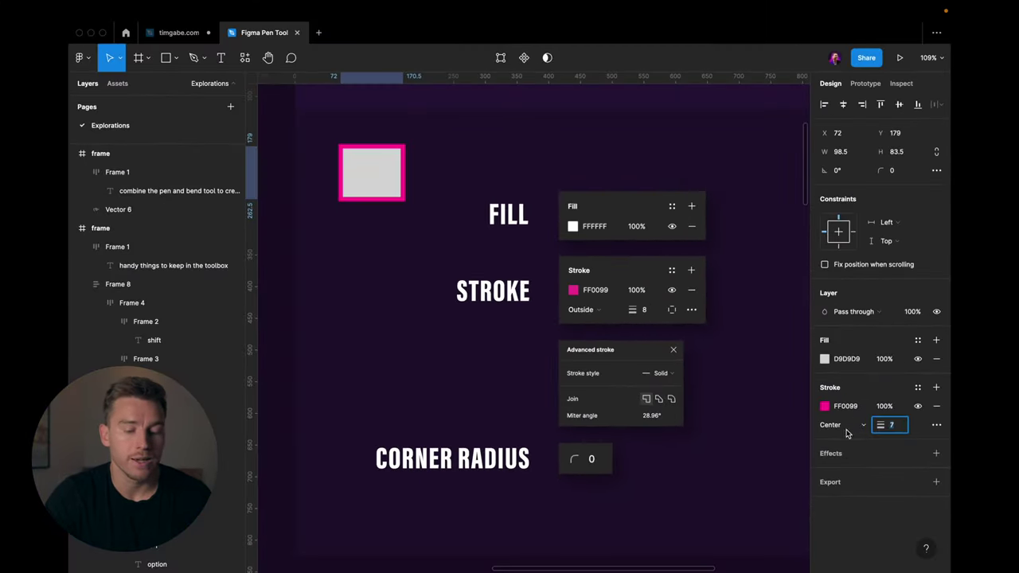
{"action": "left_click", "coordinate": [844, 427]}
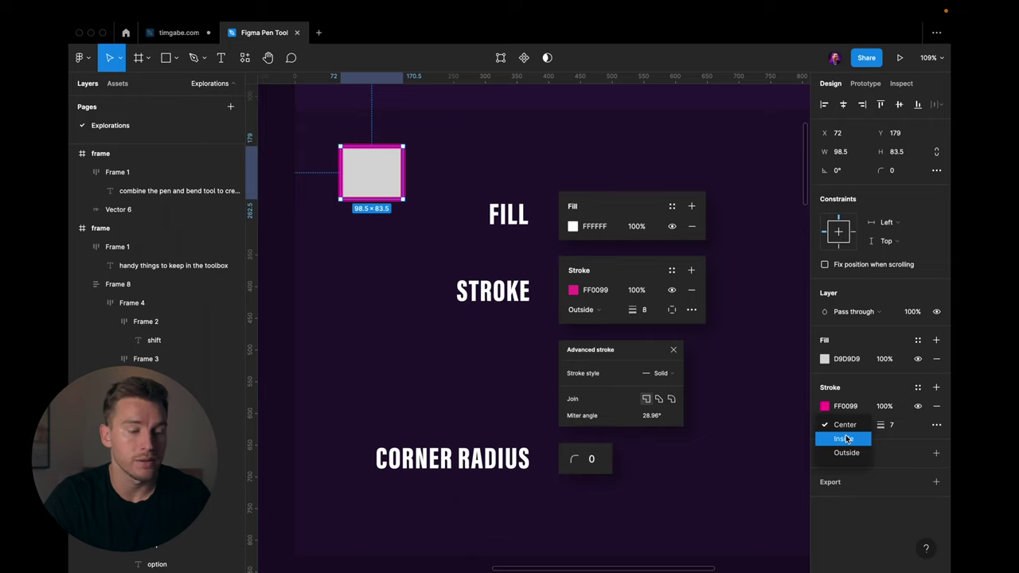
{"action": "left_click", "coordinate": [844, 439]}
{"action": "left_click", "coordinate": [845, 435]}
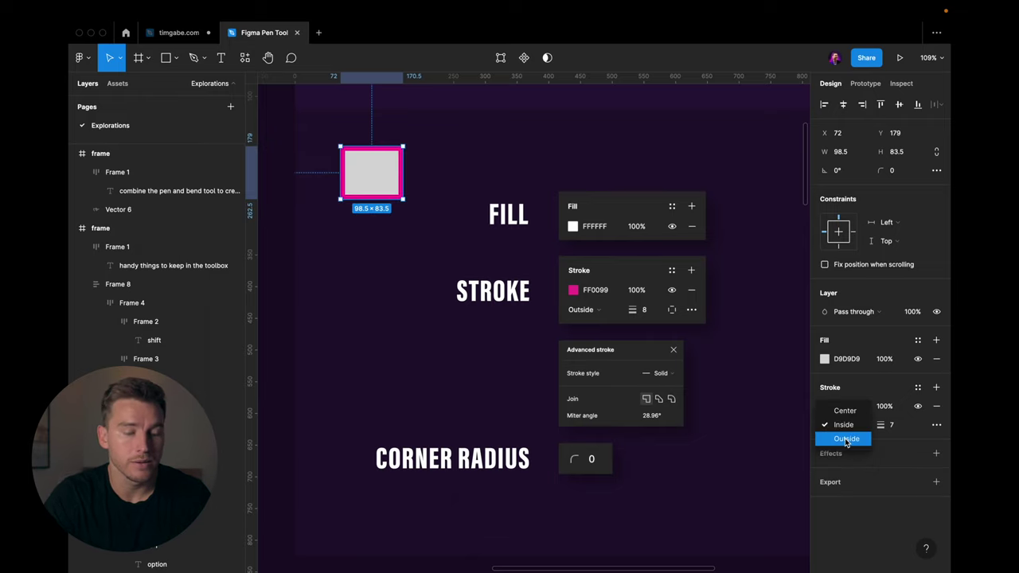
{"action": "left_click", "coordinate": [846, 440]}
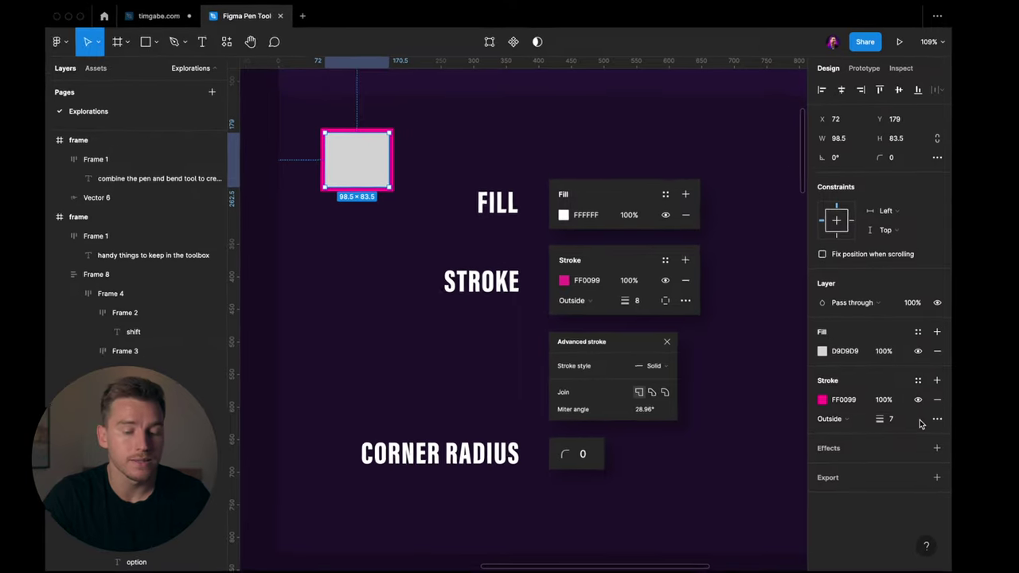
Open Advanced stroke, try the Dash style, then return the stroke style to Solid.
{"action": "left_click", "coordinate": [936, 424]}
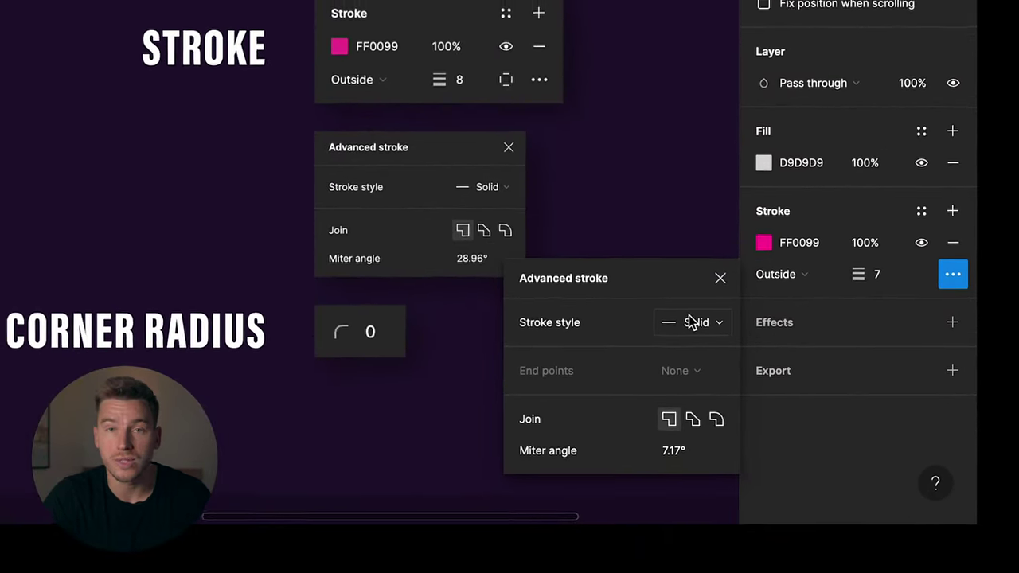
{"action": "left_click", "coordinate": [692, 319]}
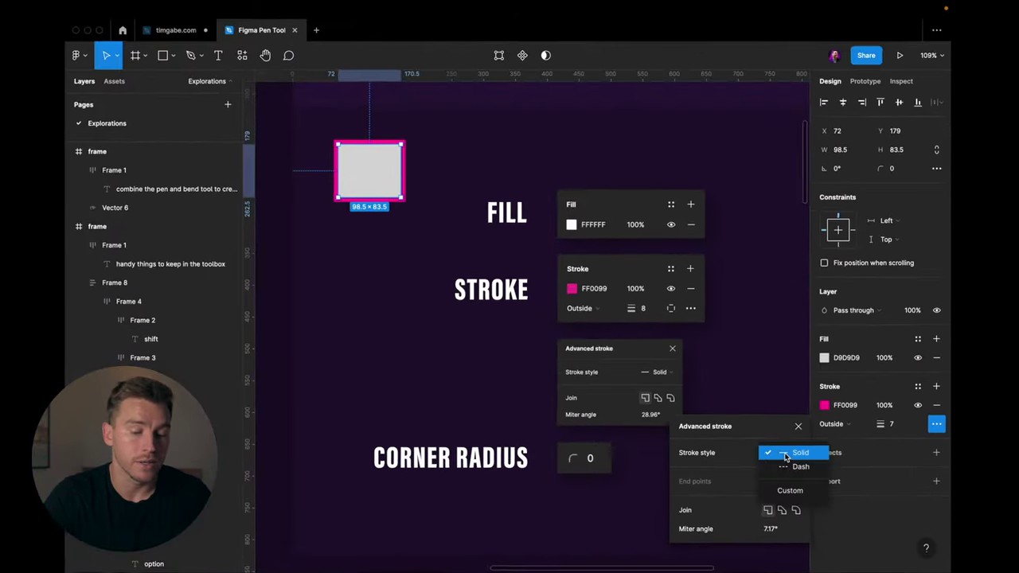
{"action": "left_click", "coordinate": [796, 466]}
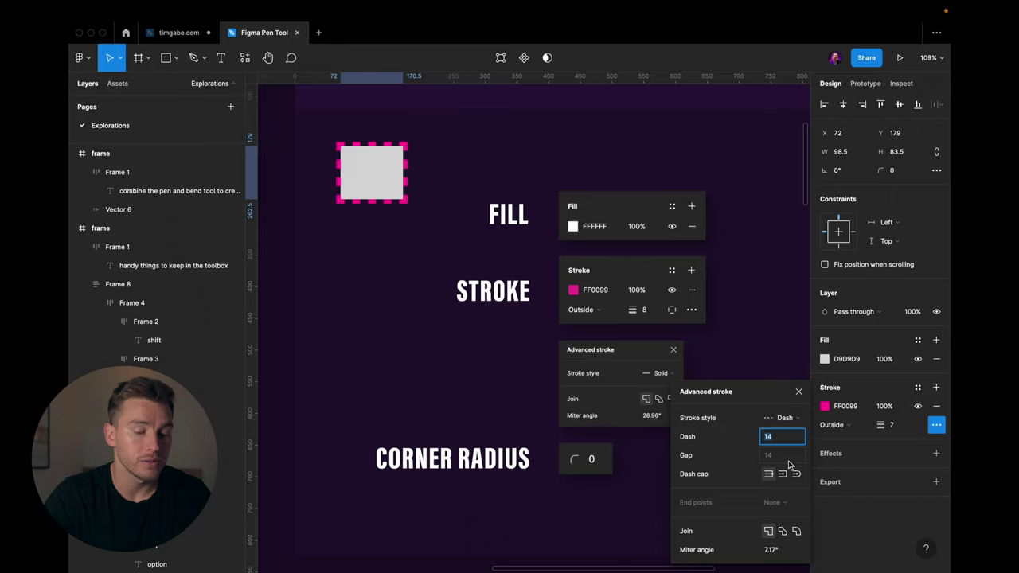
{"action": "left_click", "coordinate": [785, 417]}
{"action": "left_click", "coordinate": [786, 404]}
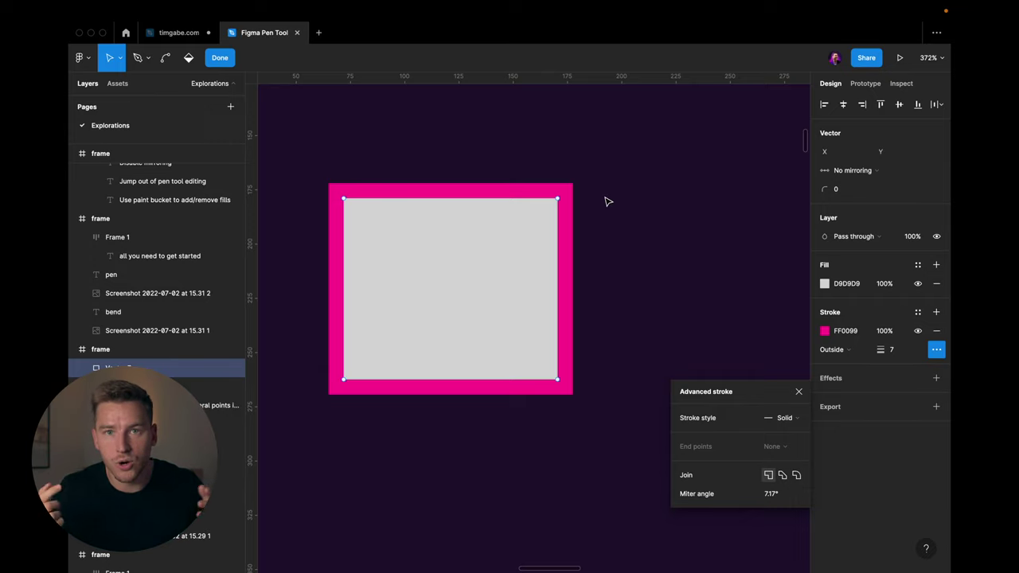
Give the stroke at the square's top-right point a Round join, after trying Bevel.
{"action": "left_click", "coordinate": [559, 202]}
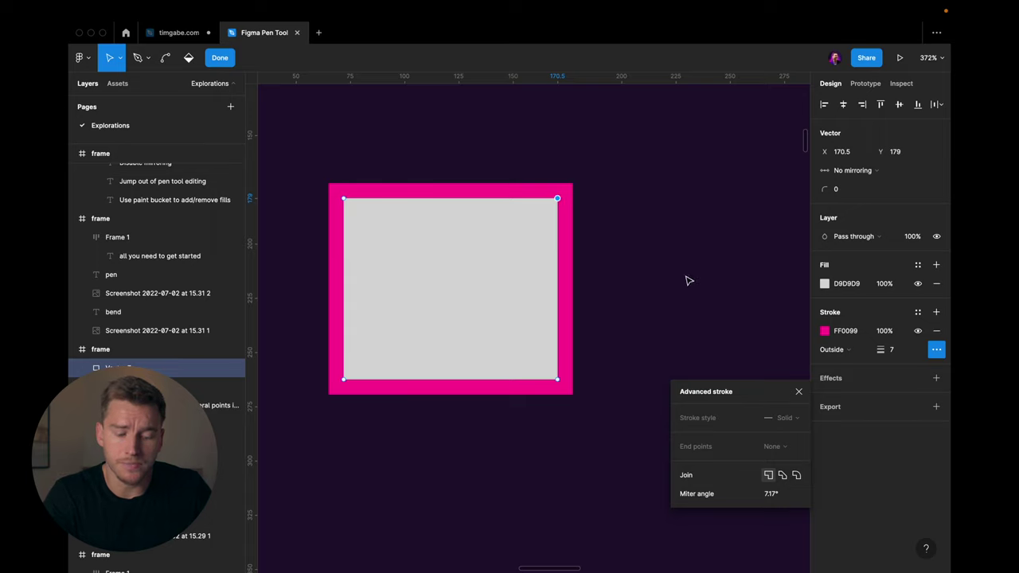
{"action": "left_click", "coordinate": [783, 475]}
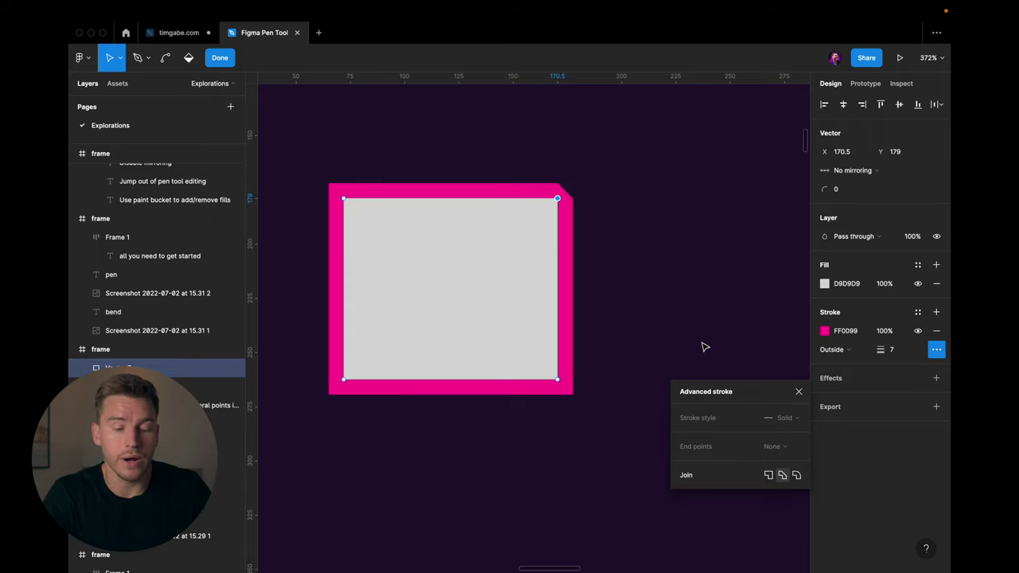
{"action": "left_click", "coordinate": [797, 475]}
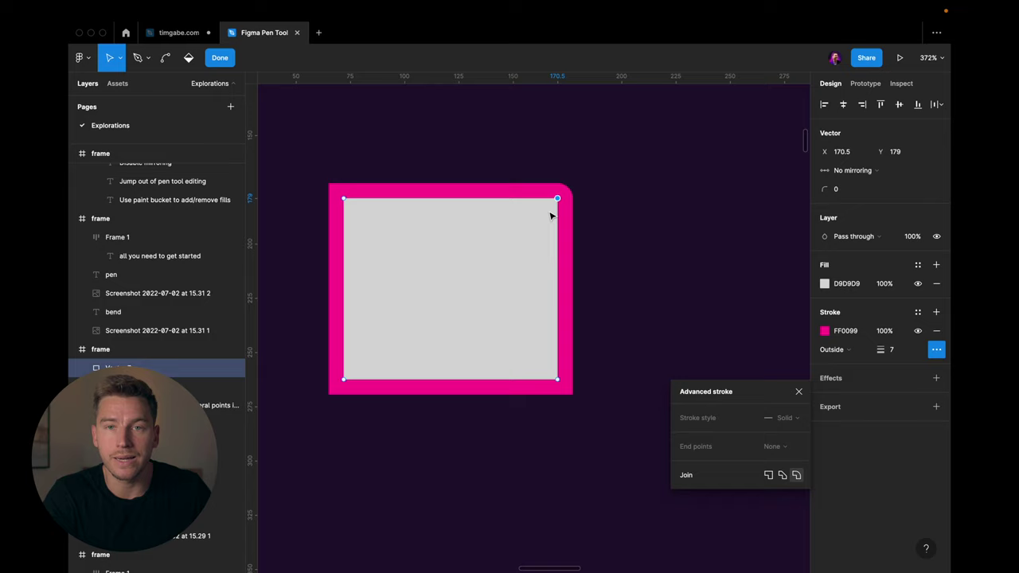
Adjust the top-left point's corner radius, settling it at 20.
{"action": "left_click", "coordinate": [344, 199]}
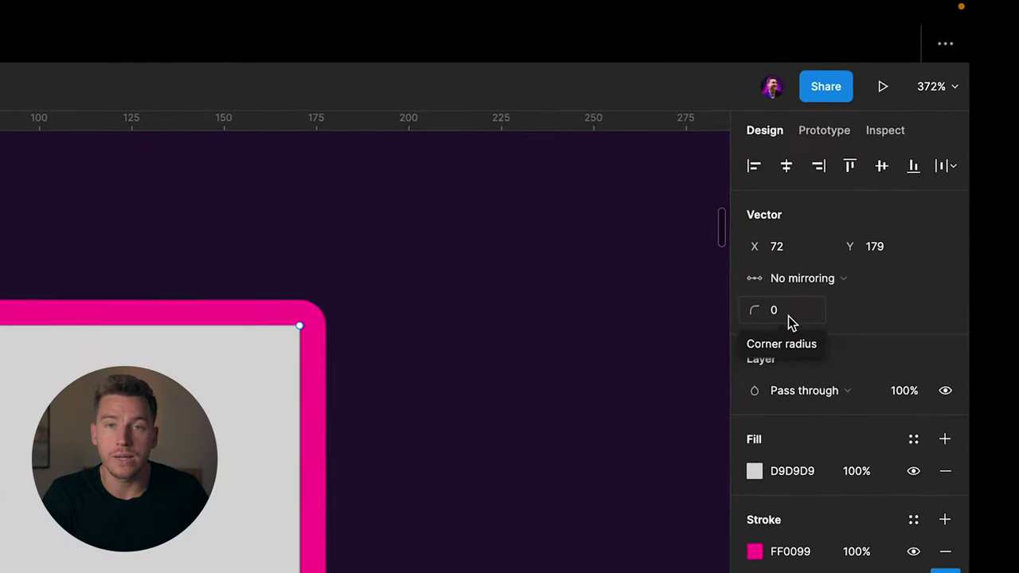
{"action": "left_click", "coordinate": [787, 318]}
{"action": "key", "text": "shift+Up"}
{"action": "key", "text": "shift+Up"}
{"action": "key", "text": "shift+Up"}
{"action": "key", "text": "shift+Up"}
{"action": "key", "text": "shift+Up"}
{"action": "key", "text": "shift+Up"}
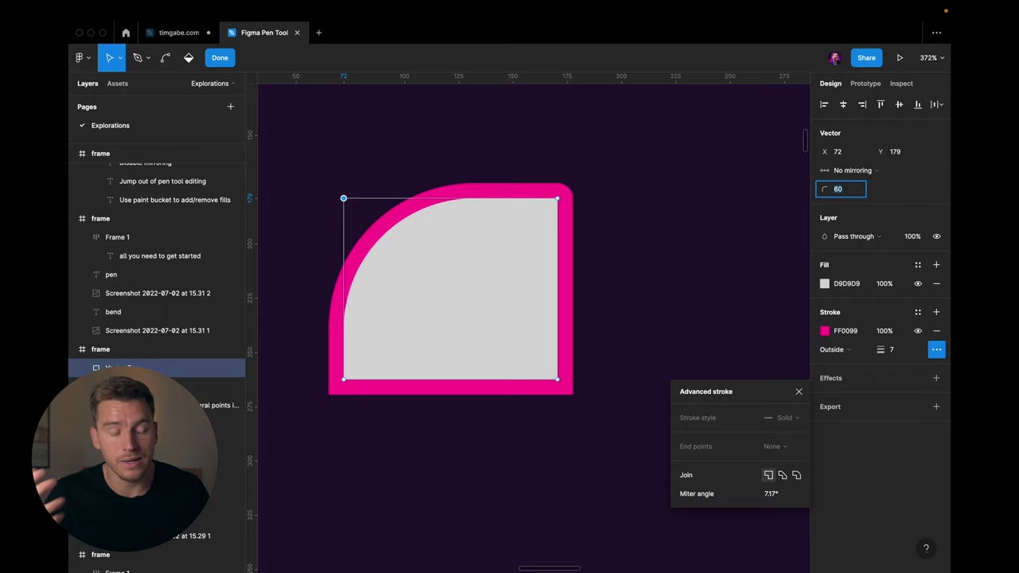
{"action": "key", "text": "shift+Down"}
{"action": "key", "text": "shift+Down"}
{"action": "key", "text": "shift+Down"}
{"action": "key", "text": "shift+Down"}
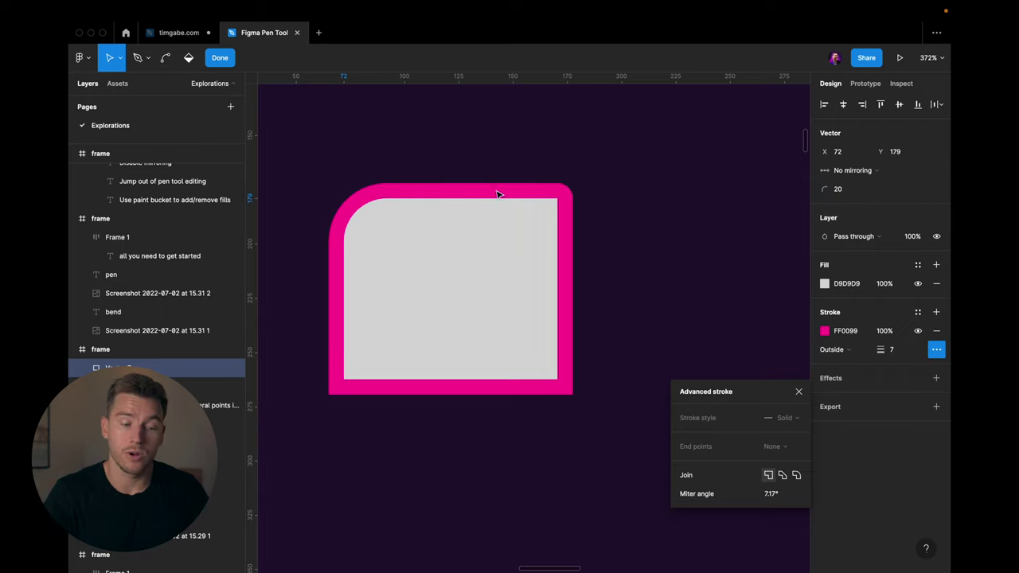
Apply a corner radius of 24 to all of the square's corners.
{"action": "left_click", "coordinate": [493, 199]}
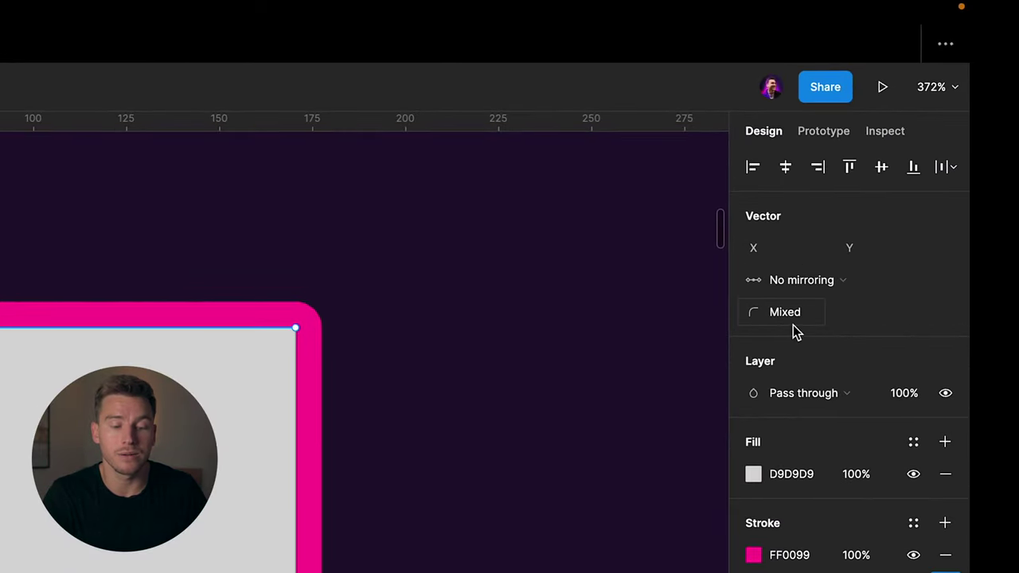
{"action": "left_click", "coordinate": [792, 320]}
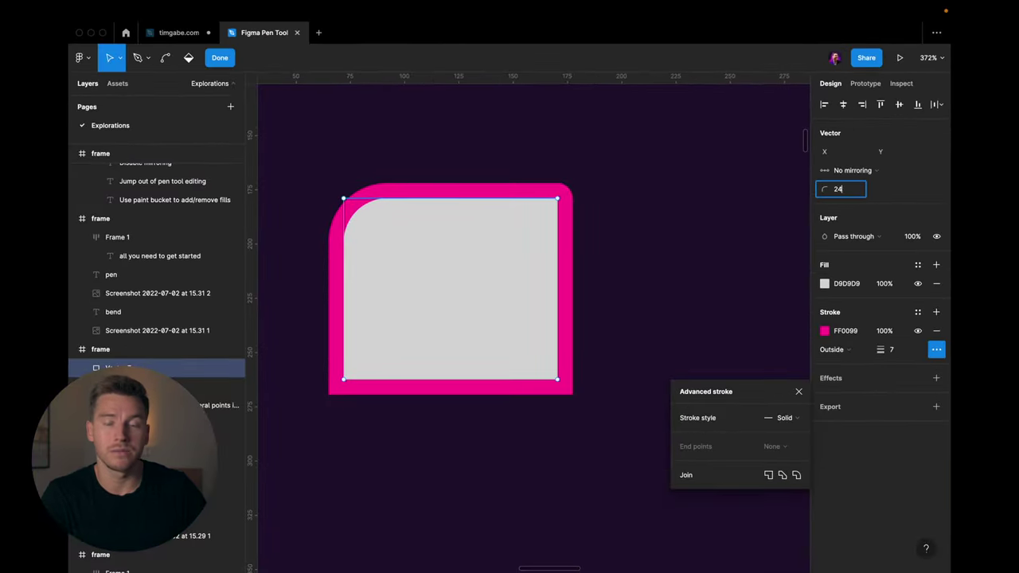
{"action": "key", "text": "Return"}
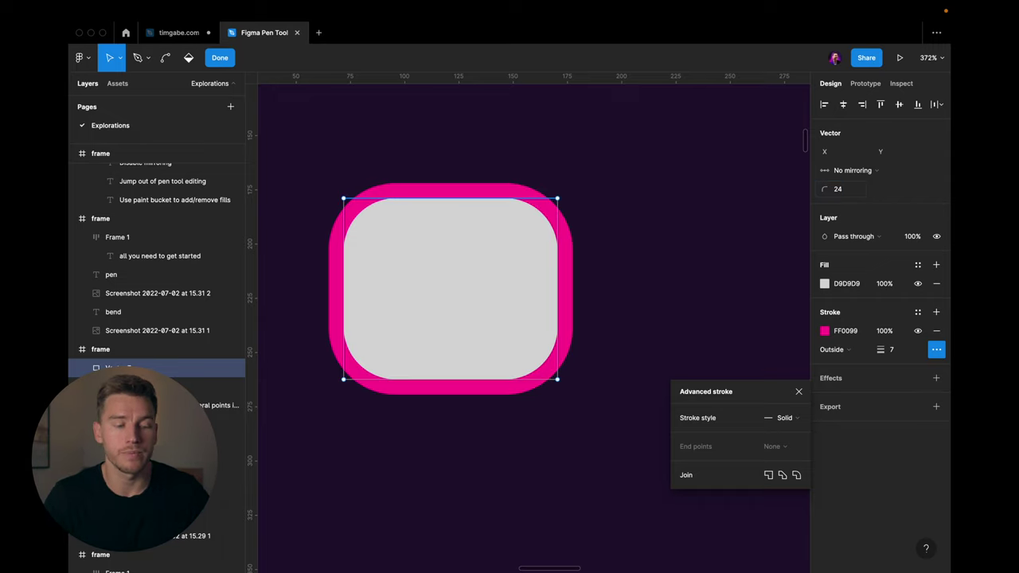
Delete the selected segment, leave vector editing, and move to the Create a Basic Shape frame.
{"action": "scroll", "coordinate": [581, 160], "scroll_direction": "down", "scroll_amount": 5}
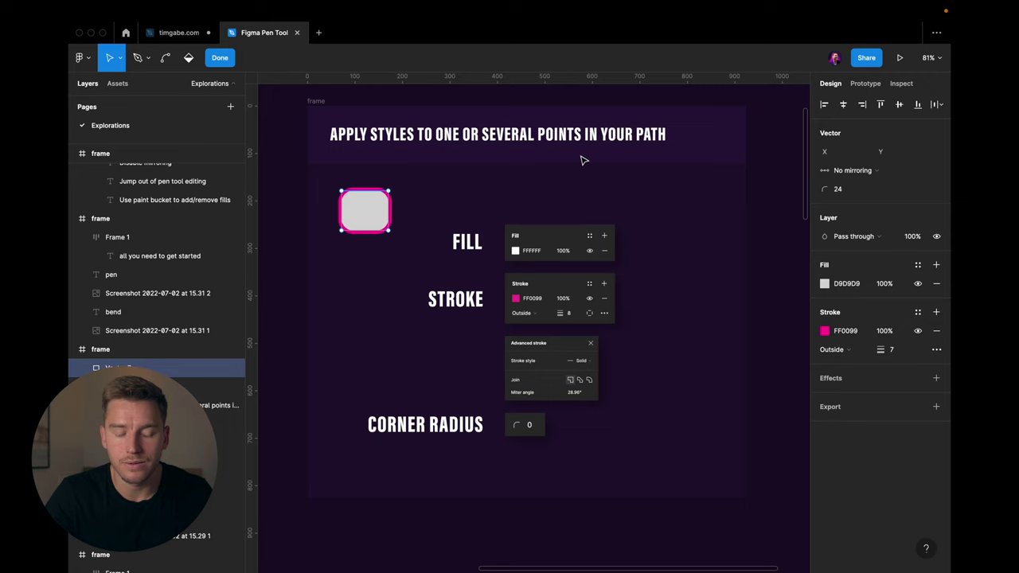
{"action": "key", "text": "BackSpace"}
{"action": "key", "text": "Escape"}
{"action": "key", "text": "Escape"}
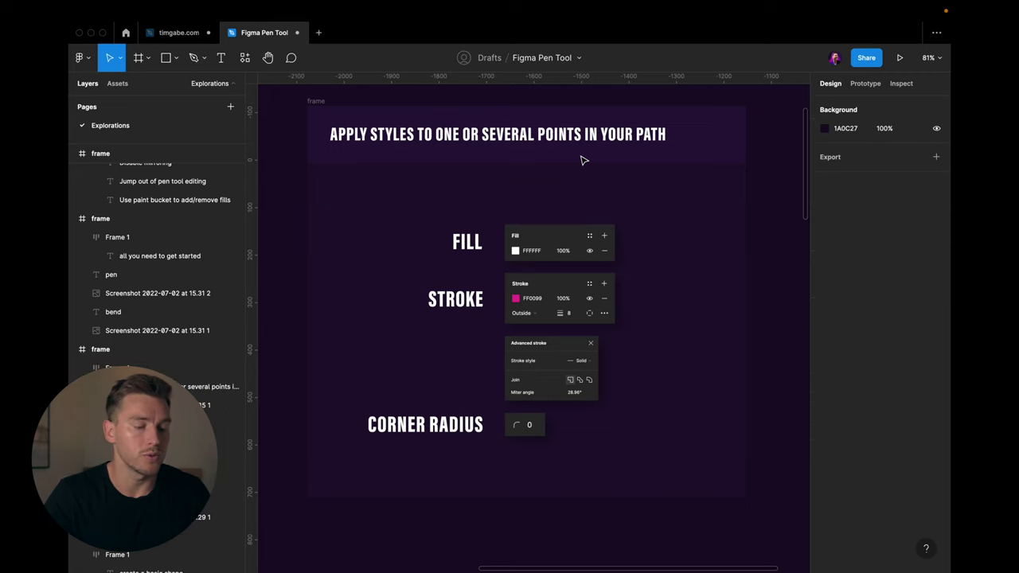
{"action": "key", "text": "shift+n"}
{"action": "scroll", "coordinate": [665, 170], "scroll_direction": "right", "scroll_amount": 3}
{"action": "scroll", "coordinate": [665, 169], "scroll_direction": "up", "scroll_amount": 3}
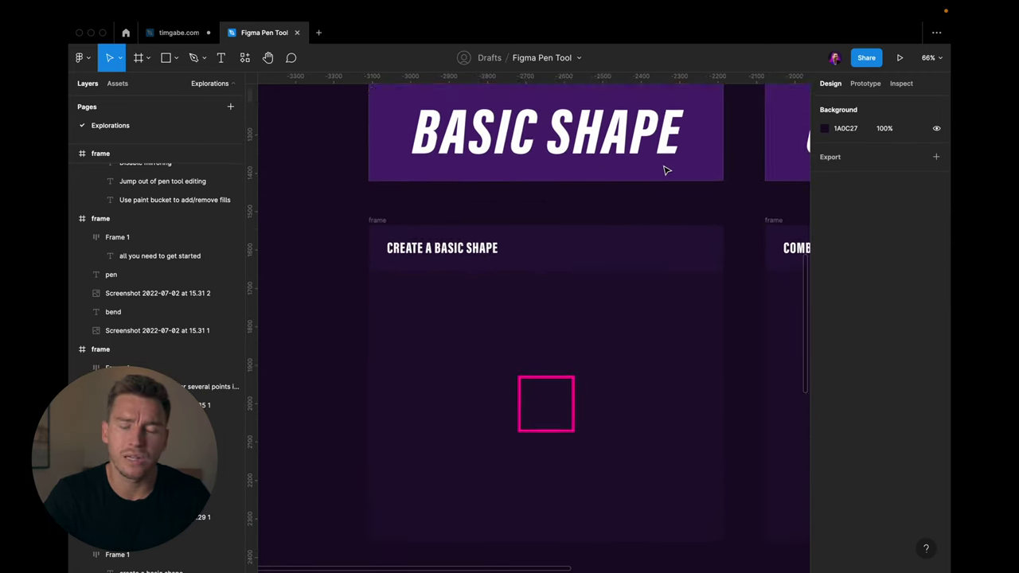
{"action": "scroll", "coordinate": [666, 169], "scroll_direction": "up", "scroll_amount": 3}
{"action": "scroll", "coordinate": [665, 170], "scroll_direction": "left", "scroll_amount": 2}
{"action": "scroll", "coordinate": [665, 169], "scroll_direction": "down", "scroll_amount": 2}
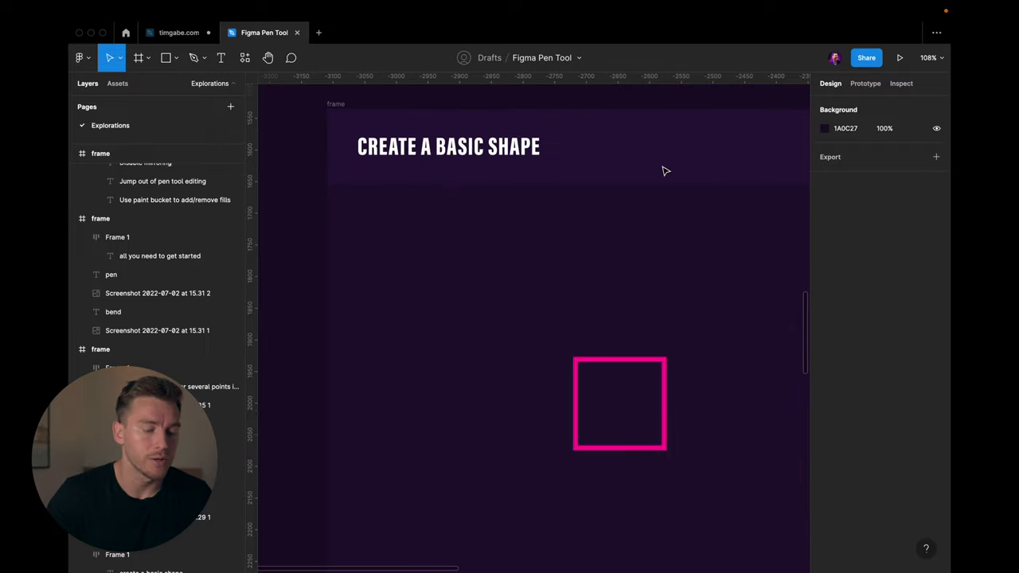
Draw a closed four-corner rectangle path with the Pen tool.
{"action": "key", "text": "p"}
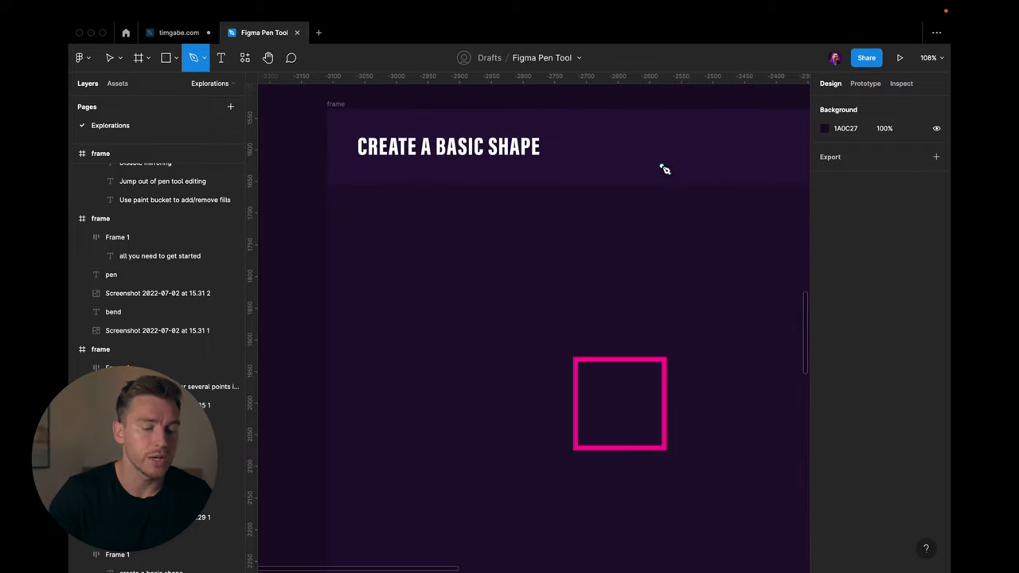
{"action": "left_click", "coordinate": [390, 253]}
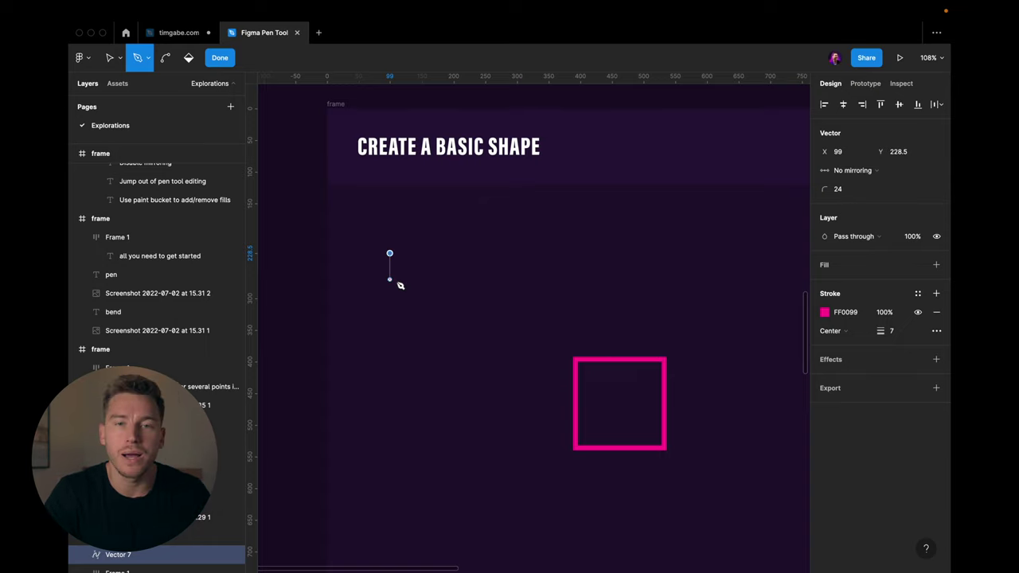
{"action": "left_click", "coordinate": [389, 308]}
{"action": "left_click", "coordinate": [451, 309]}
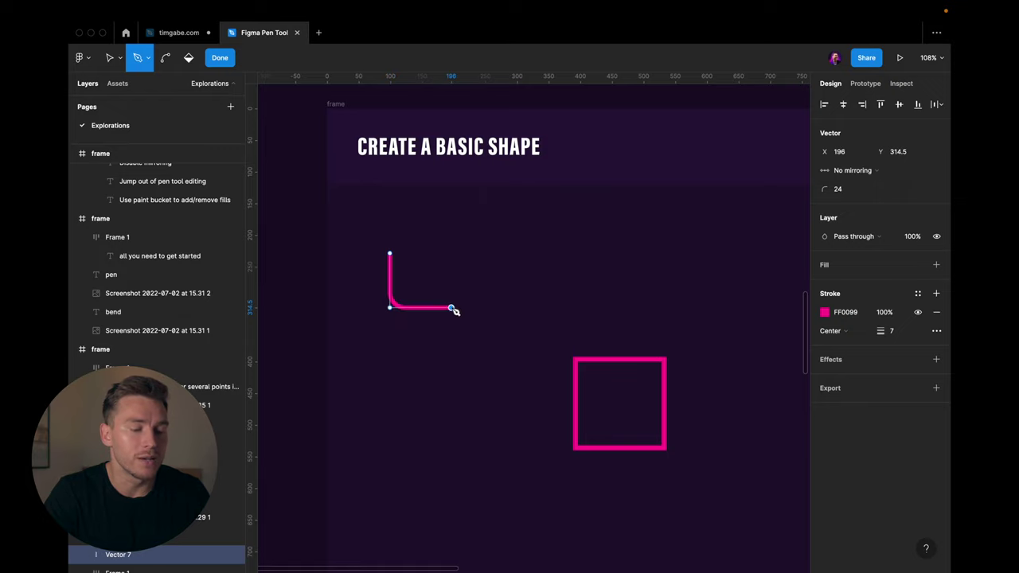
{"action": "left_click", "coordinate": [451, 253]}
{"action": "left_click", "coordinate": [391, 254]}
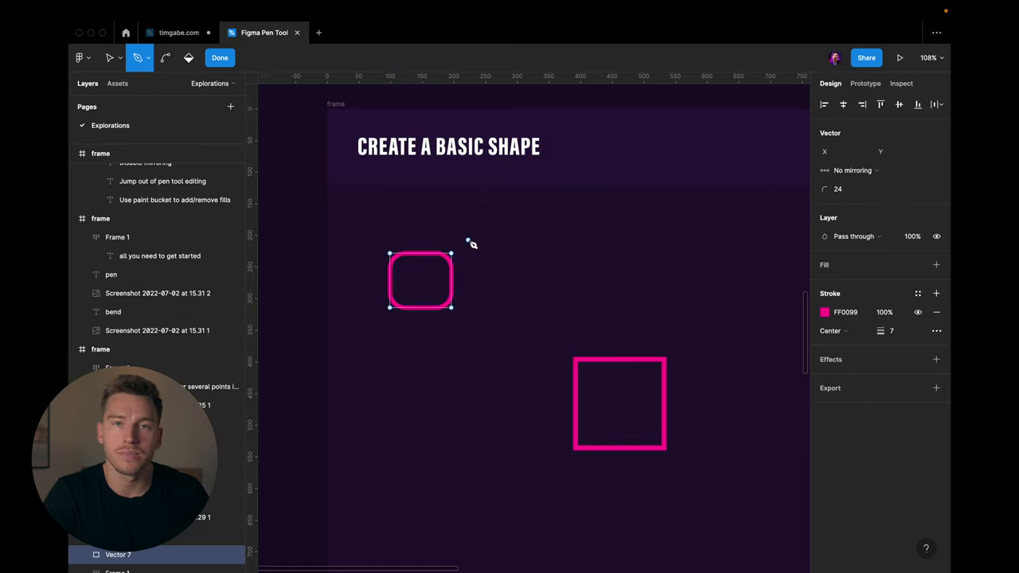
Set the new rectangle's corner radius to 0 and finish editing it.
{"action": "left_click", "coordinate": [849, 191]}
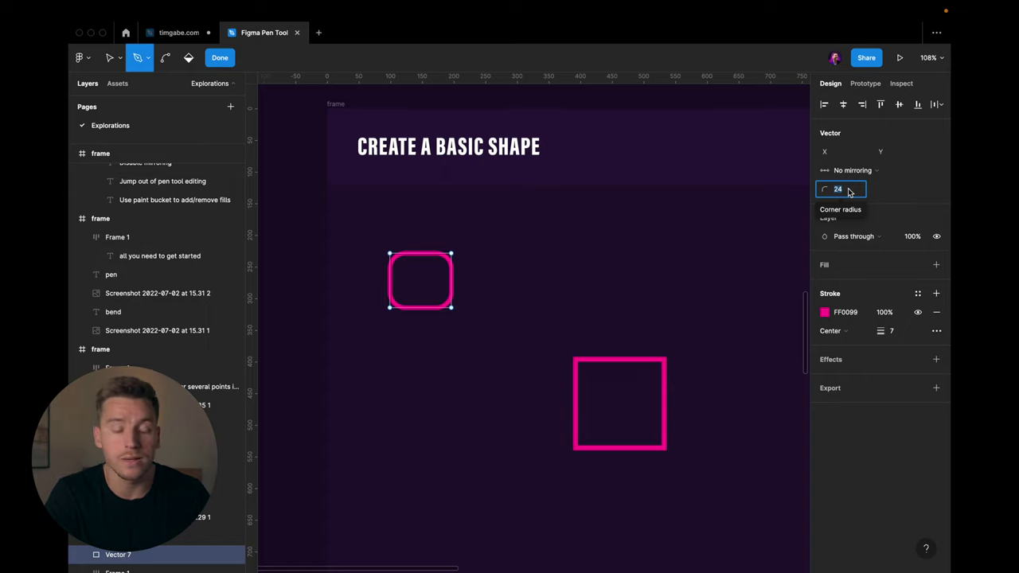
{"action": "type", "text": "0"}
{"action": "key", "text": "Return"}
{"action": "key", "text": "Escape"}
{"action": "scroll", "coordinate": [454, 257], "scroll_direction": "down", "scroll_amount": 5}
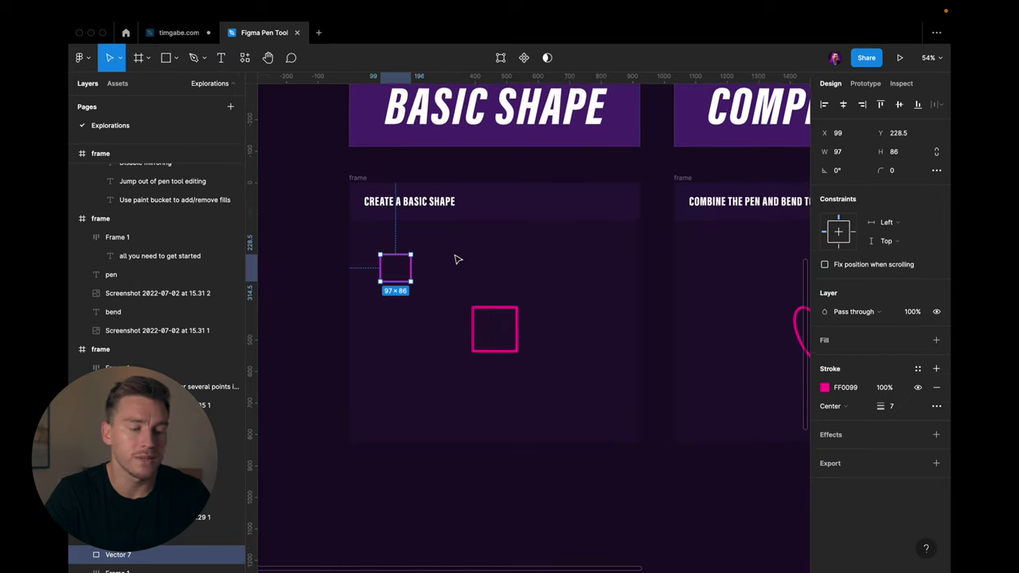
{"action": "key", "text": "Escape"}
{"action": "scroll", "coordinate": [455, 257], "scroll_direction": "right", "scroll_amount": 5}
Draw a new seven-point stepped pink path with straight segments in Complex Shapes.
{"action": "scroll", "coordinate": [458, 258], "scroll_direction": "up", "scroll_amount": 3}
{"action": "scroll", "coordinate": [457, 259], "scroll_direction": "right", "scroll_amount": 2}
{"action": "scroll", "coordinate": [459, 259], "scroll_direction": "up", "scroll_amount": 1}
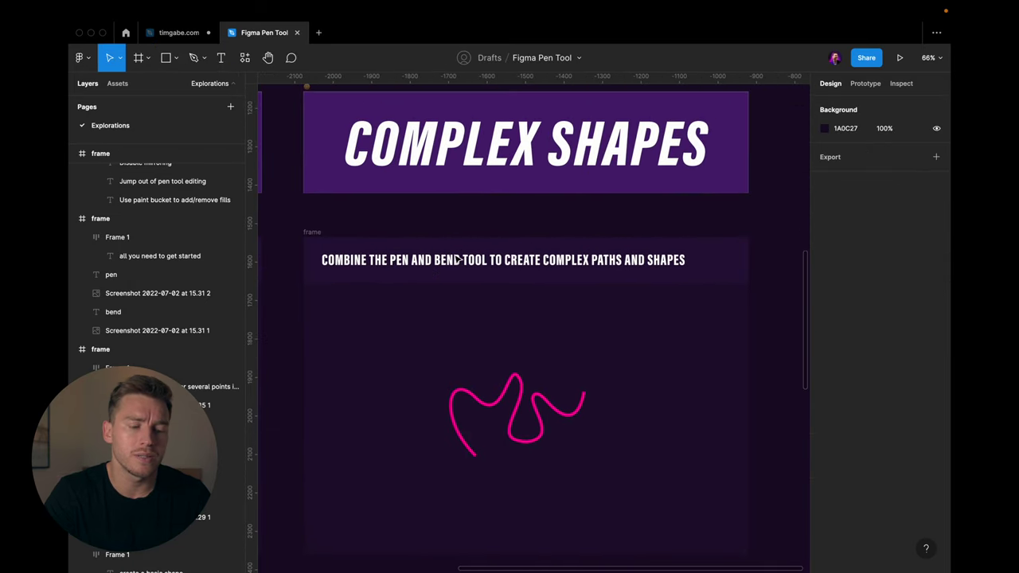
{"action": "scroll", "coordinate": [457, 258], "scroll_direction": "up", "scroll_amount": 1}
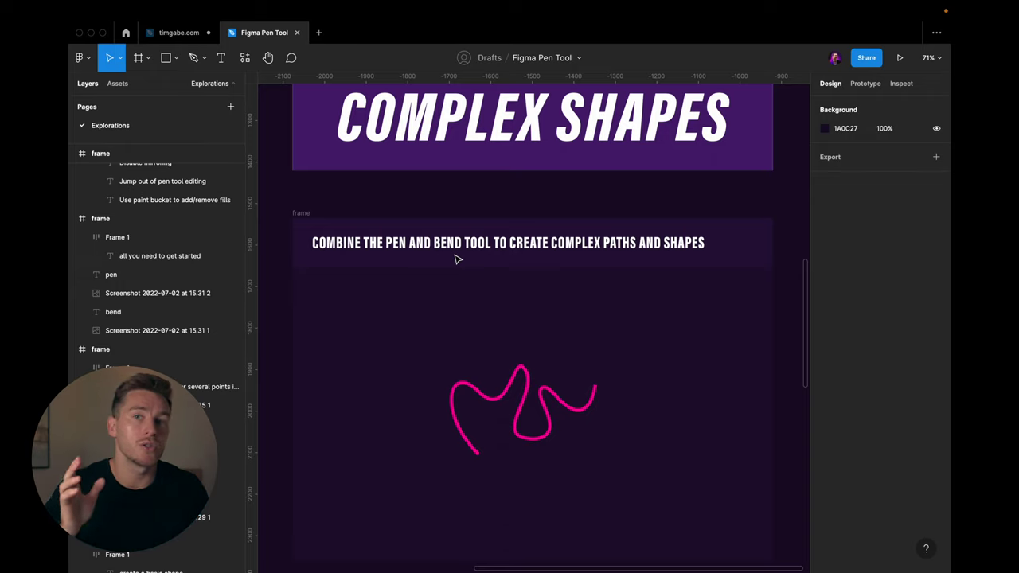
{"action": "key", "text": "p"}
{"action": "scroll", "coordinate": [398, 266], "scroll_direction": "up", "scroll_amount": 2}
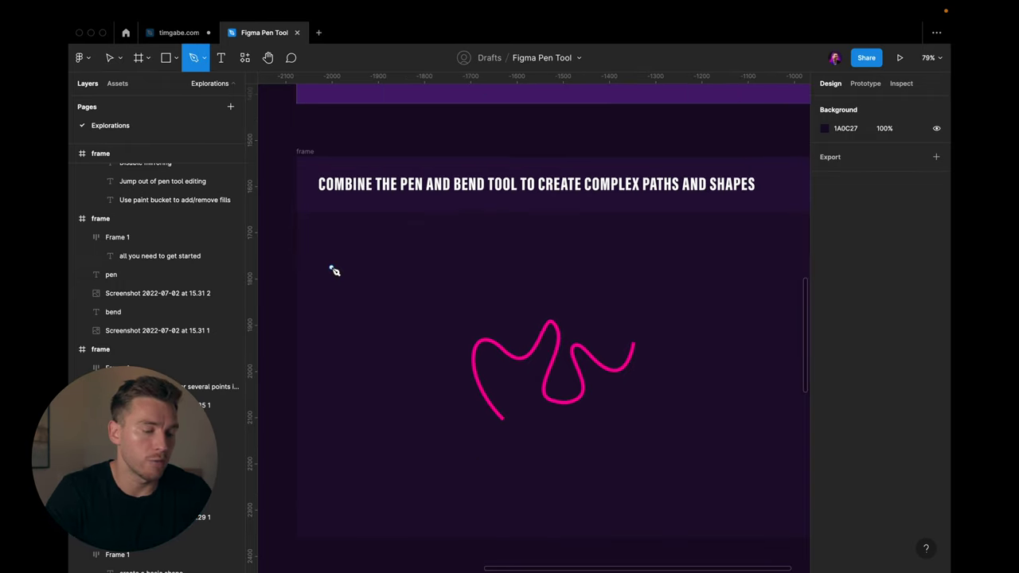
{"action": "left_click", "coordinate": [331, 265]}
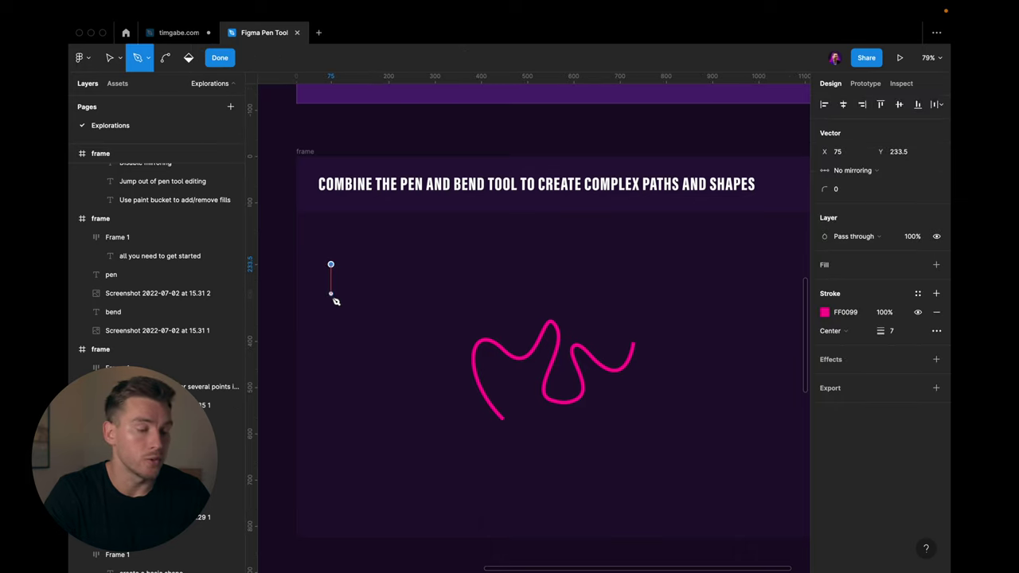
{"action": "left_click", "coordinate": [331, 344]}
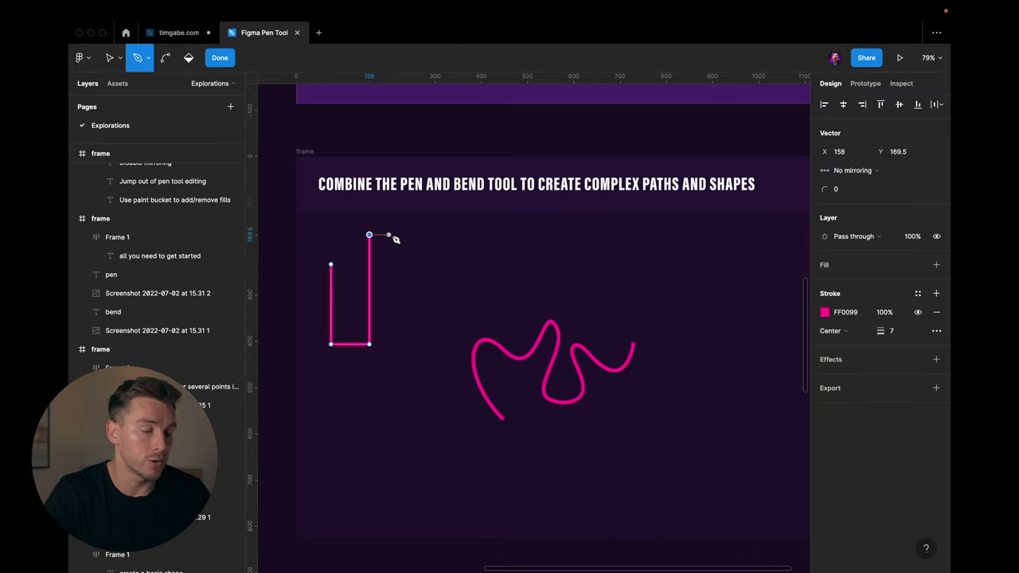
{"action": "left_click", "coordinate": [402, 277]}
{"action": "left_click", "coordinate": [440, 277]}
{"action": "left_click", "coordinate": [440, 328]}
{"action": "left_click", "coordinate": [407, 328]}
{"action": "left_click", "coordinate": [406, 394]}
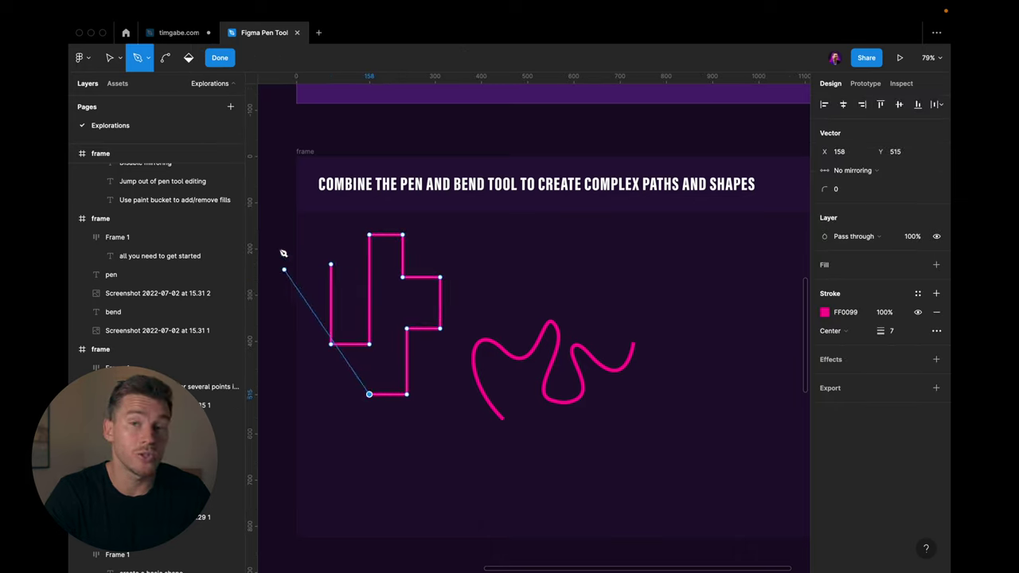
Bend the stepped path's corners into smooth curves with the Bend tool.
{"action": "left_click", "coordinate": [166, 57]}
{"action": "scroll", "coordinate": [344, 283], "scroll_direction": "up", "scroll_amount": 5}
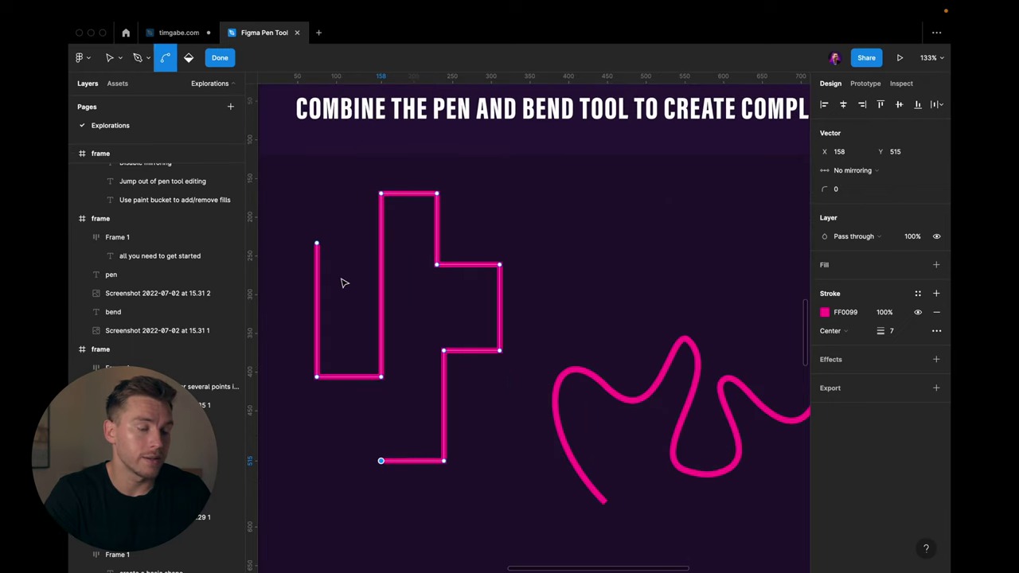
{"action": "left_click", "coordinate": [316, 244]}
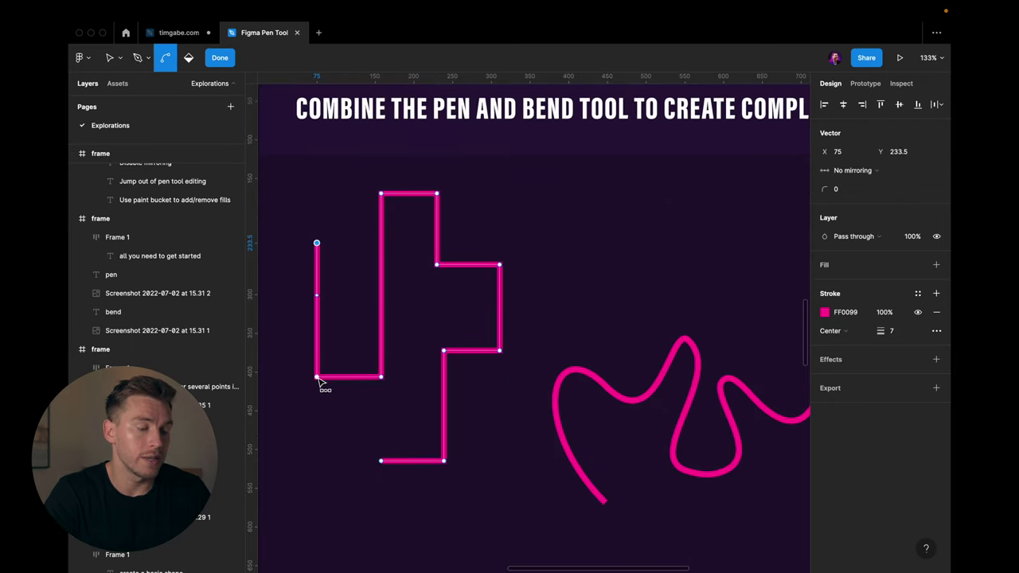
{"action": "left_click_drag", "start_coordinate": [316, 377], "coordinate": [318, 383]}
{"action": "left_click_drag", "start_coordinate": [382, 384], "coordinate": [389, 358]}
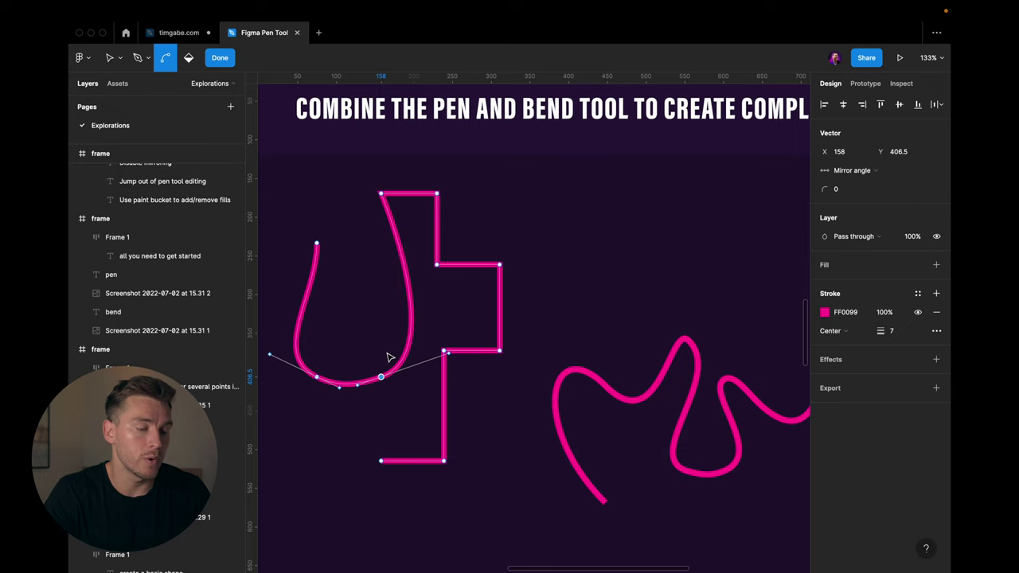
{"action": "left_click_drag", "start_coordinate": [382, 195], "coordinate": [458, 210]}
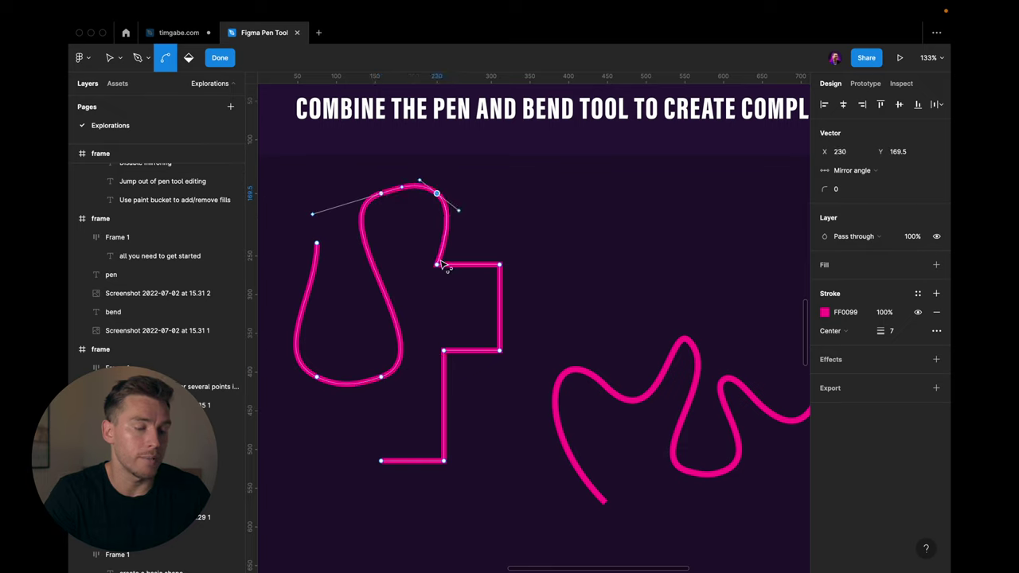
{"action": "left_click_drag", "start_coordinate": [436, 264], "coordinate": [454, 279]}
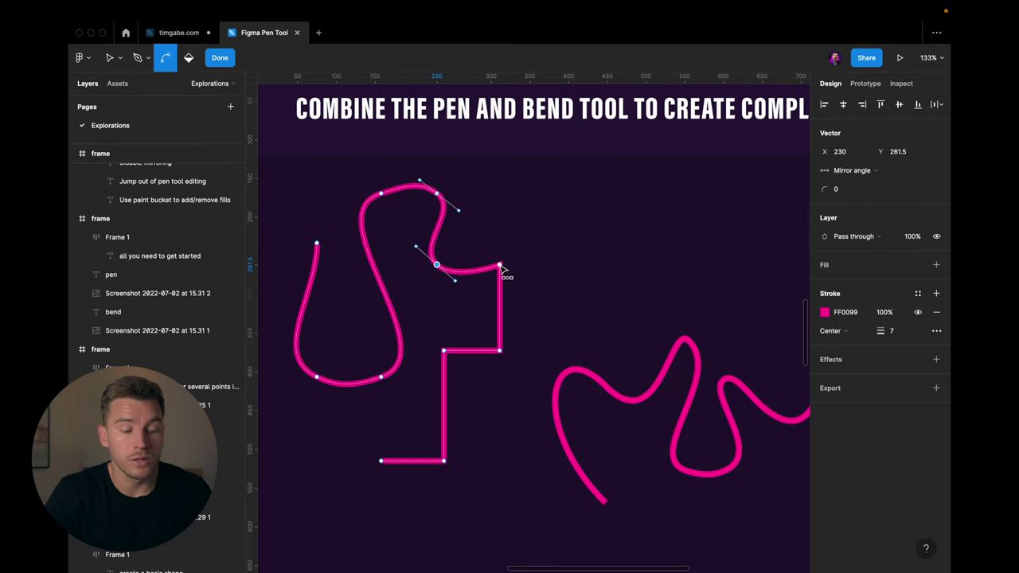
{"action": "left_click", "coordinate": [501, 267]}
{"action": "left_click_drag", "start_coordinate": [506, 269], "coordinate": [530, 278]}
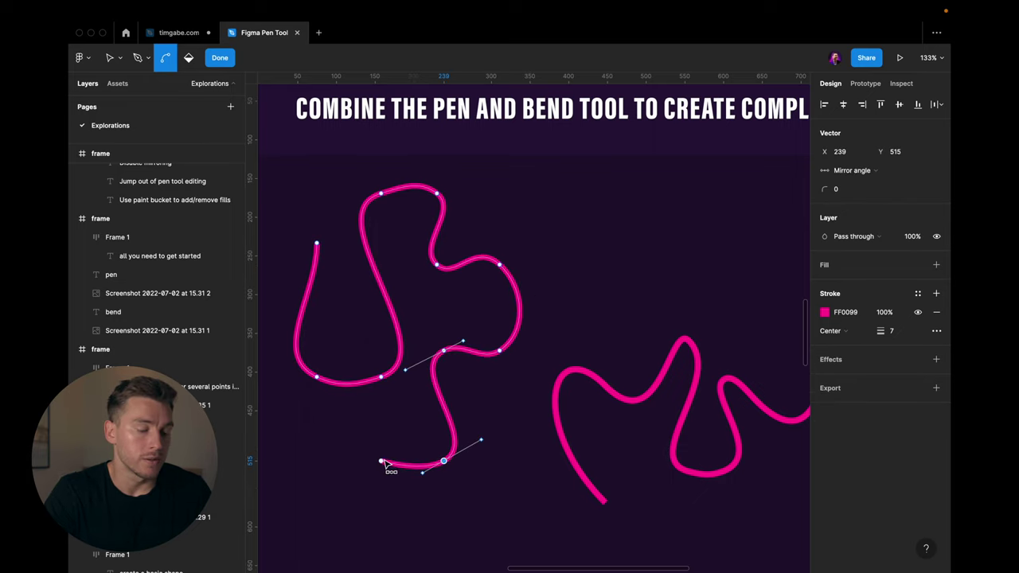
{"action": "left_click", "coordinate": [381, 461]}
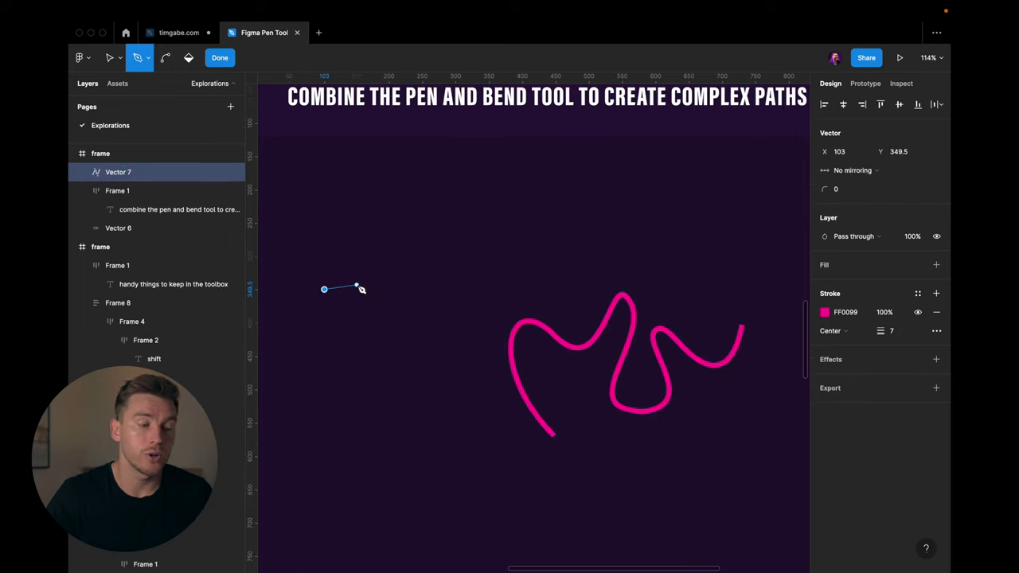
Draw a second wavy path, about 381.5 × 205.27, by dragging out Bézier handles at each point.
{"action": "key", "text": "Escape"}
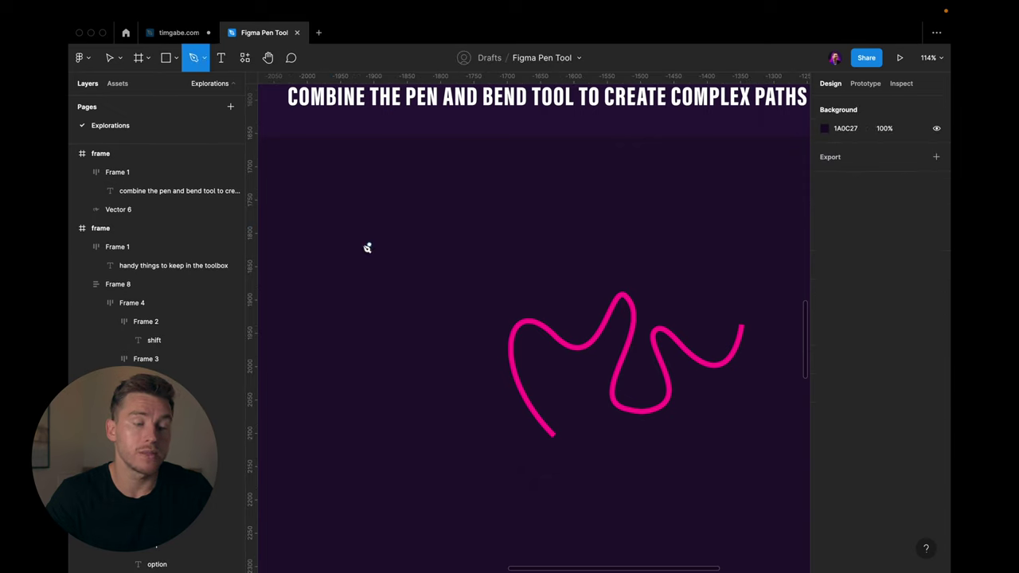
{"action": "left_click", "coordinate": [329, 290]}
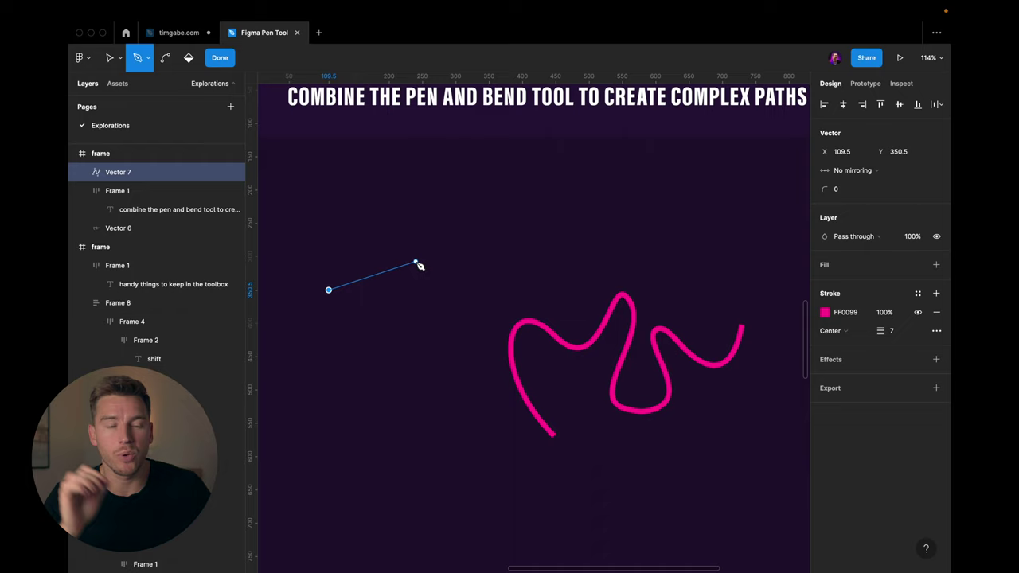
{"action": "left_click_drag", "start_coordinate": [417, 248], "coordinate": [464, 305]}
{"action": "left_click_drag", "start_coordinate": [501, 274], "coordinate": [494, 247]}
{"action": "left_click_drag", "start_coordinate": [470, 186], "coordinate": [555, 215]}
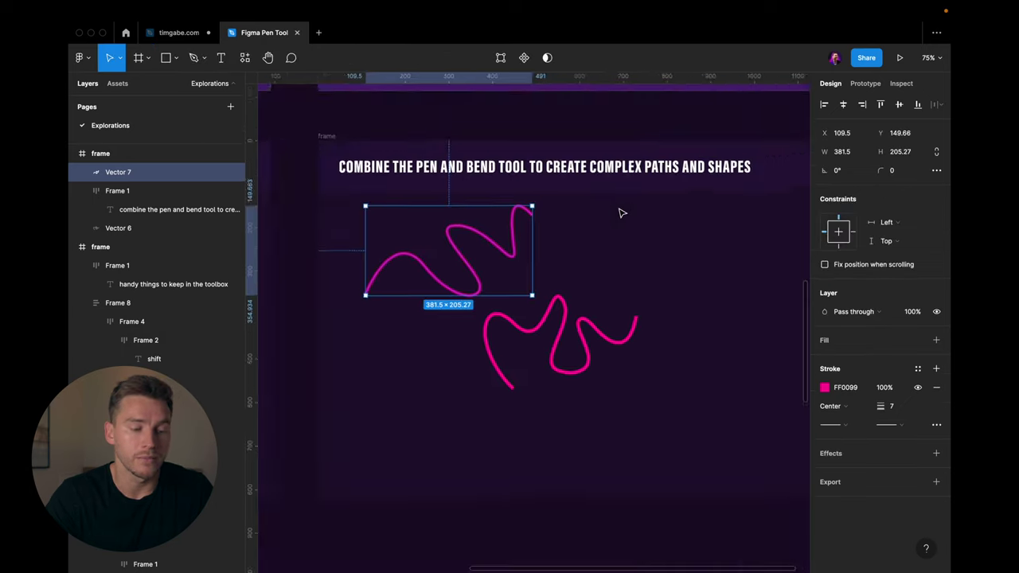
{"action": "scroll", "coordinate": [620, 212], "scroll_direction": "up", "scroll_amount": 5}
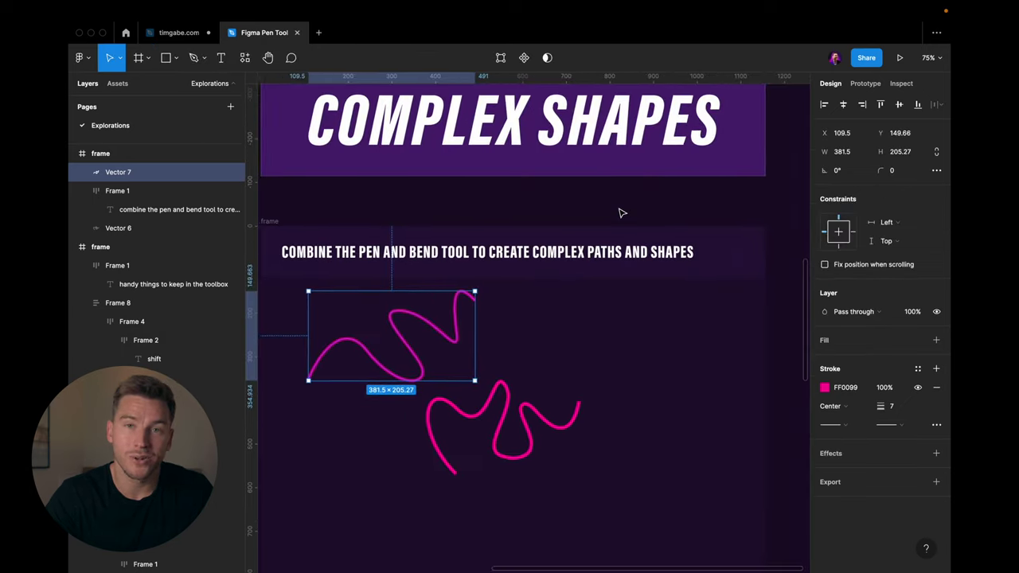
{"action": "scroll", "coordinate": [620, 212], "scroll_direction": "right", "scroll_amount": 1}
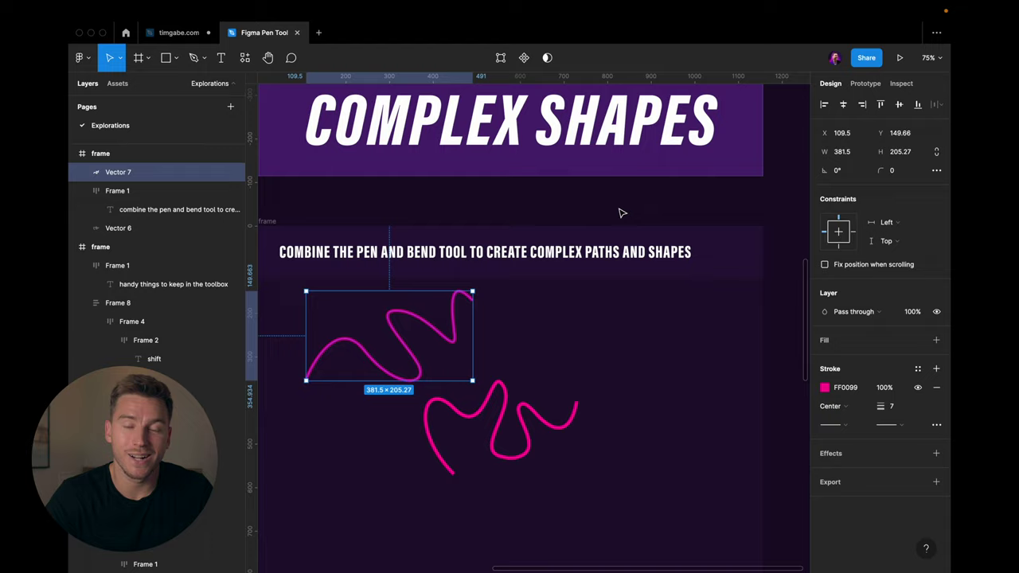
Deselect the wavy curve and scroll down to the BONUS STUFF frame's pink rectangle.
{"action": "left_click", "coordinate": [619, 212]}
{"action": "scroll", "coordinate": [618, 212], "scroll_direction": "down", "scroll_amount": 4}
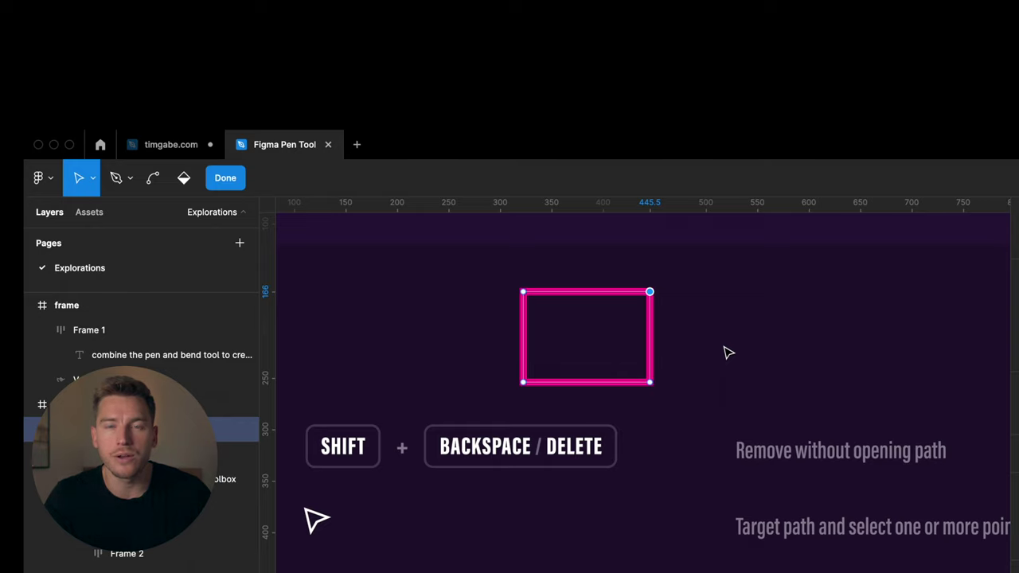
Select the pink rectangle's top-right and bottom-right corner points together.
{"action": "left_click_drag", "start_coordinate": [717, 344], "coordinate": [623, 275]}
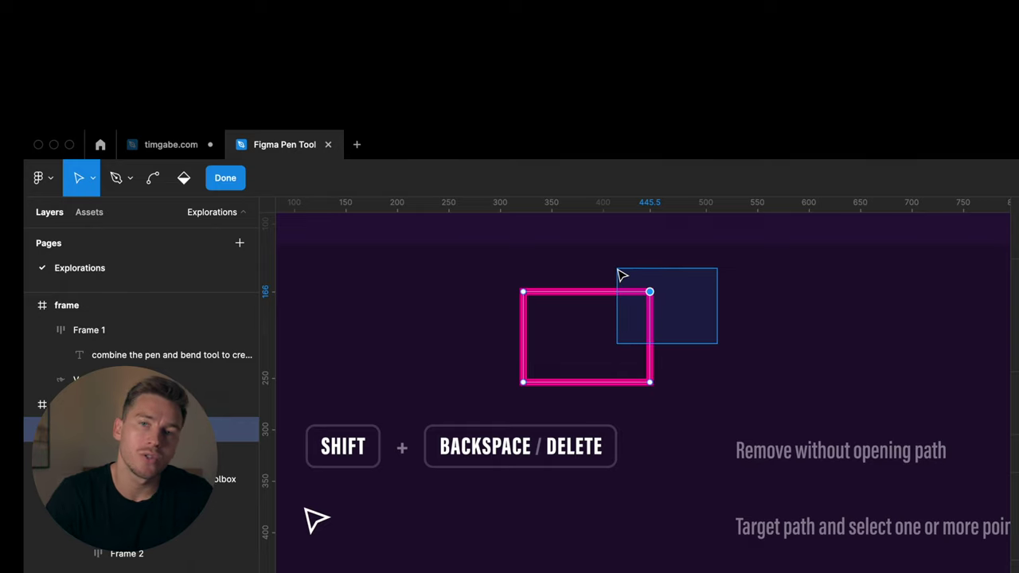
{"action": "left_click_drag", "start_coordinate": [715, 399], "coordinate": [628, 273]}
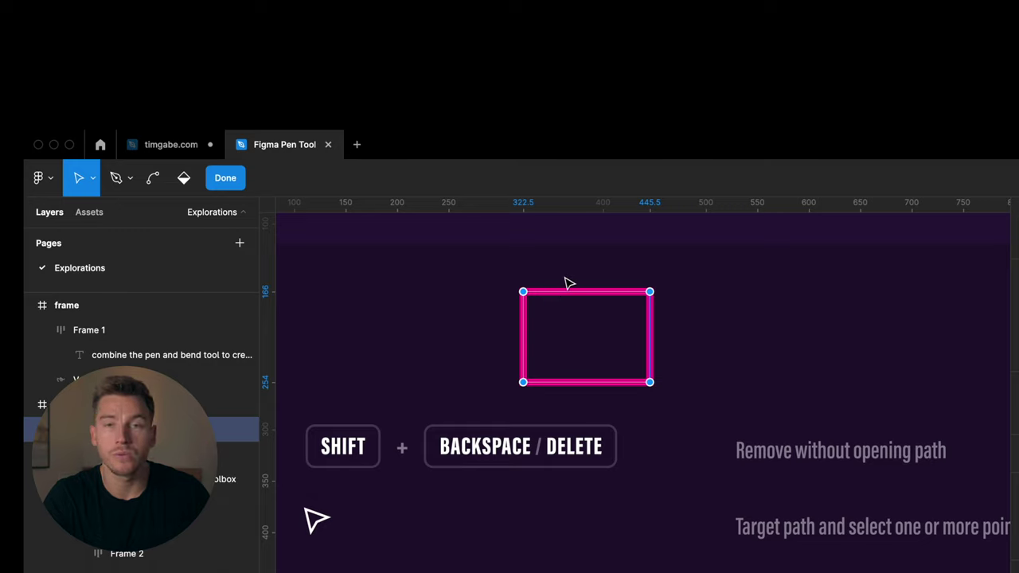
{"action": "left_click", "coordinate": [676, 294]}
{"action": "left_click", "coordinate": [650, 293]}
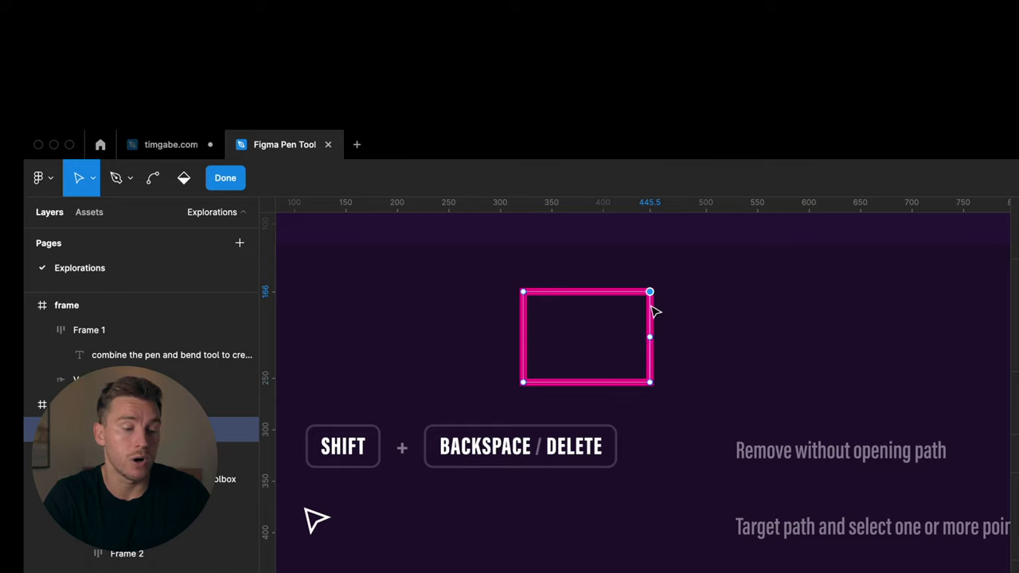
{"action": "left_click", "coordinate": [650, 383], "text": "shift"}
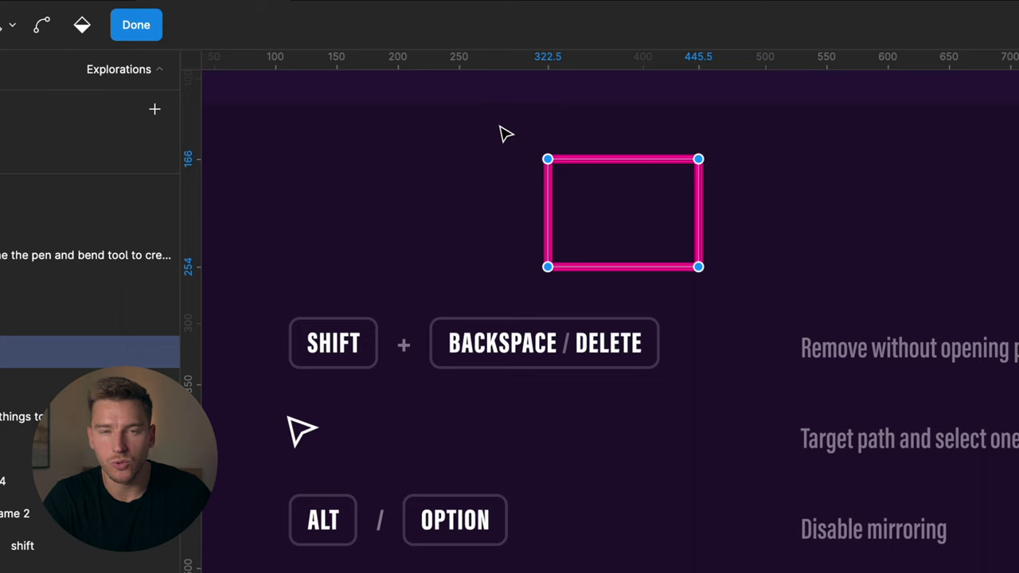
Bend the rectangle's top-right corner into a curve and reshape the bulge on its right side.
{"action": "left_click", "coordinate": [41, 25]}
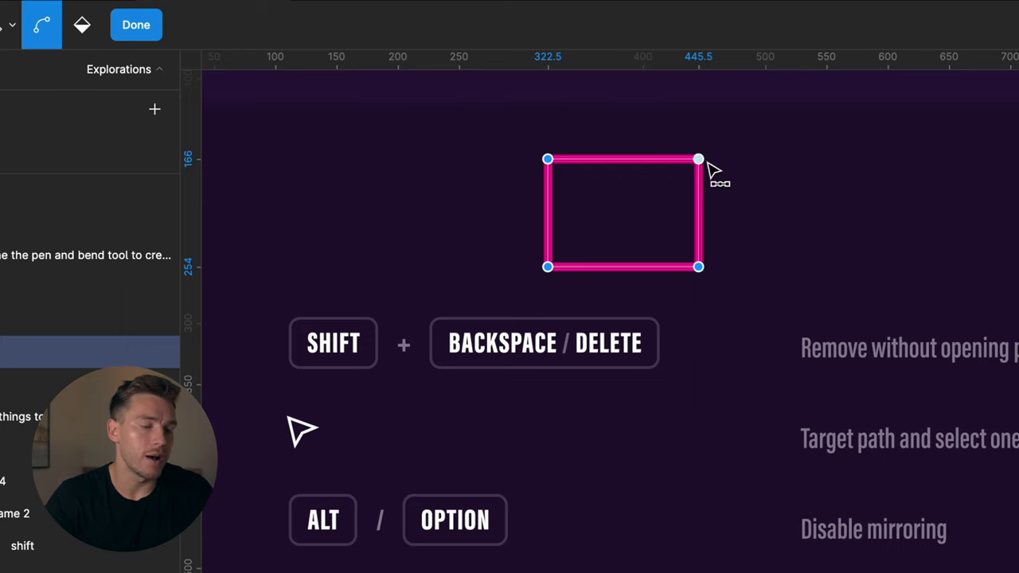
{"action": "left_click_drag", "start_coordinate": [708, 164], "coordinate": [712, 167]}
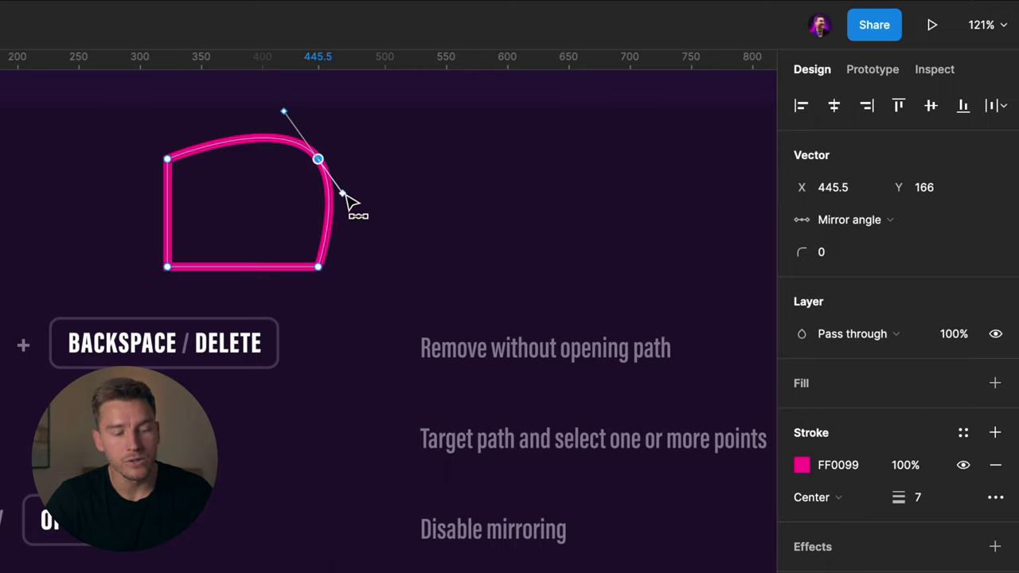
{"action": "left_click_drag", "start_coordinate": [343, 194], "coordinate": [365, 199]}
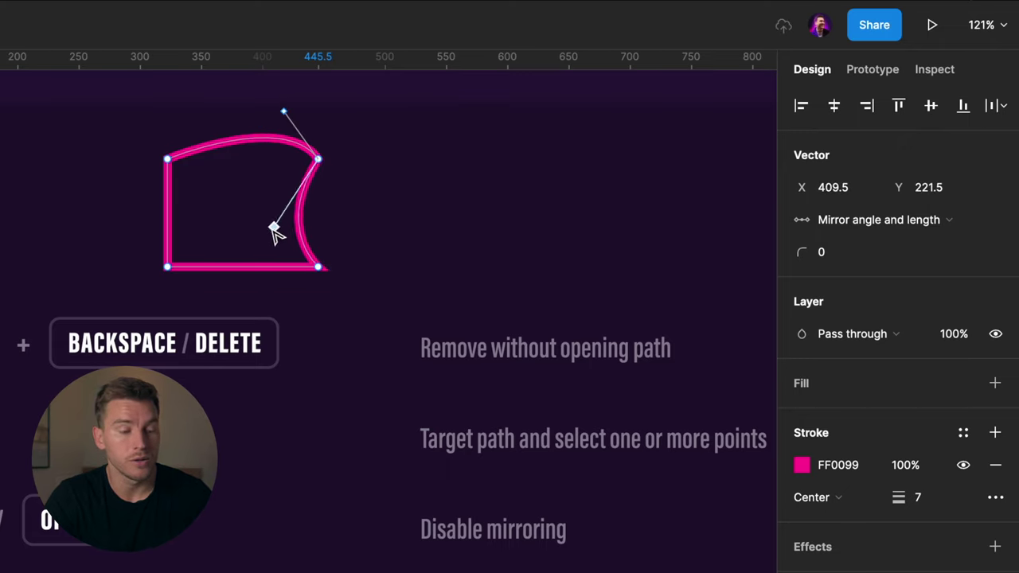
{"action": "left_click_drag", "start_coordinate": [274, 230], "coordinate": [382, 198]}
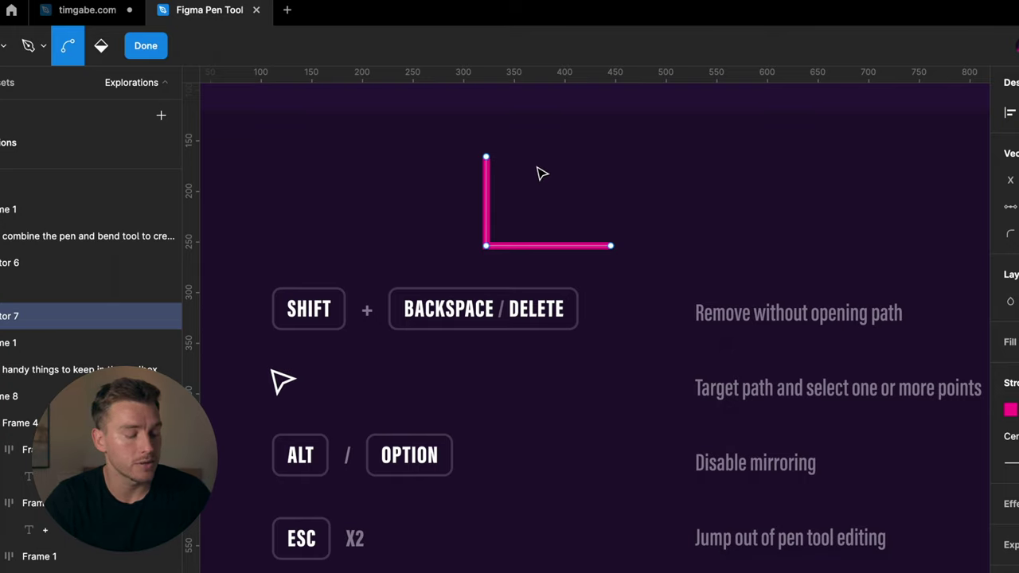
Extend the L path with a new top-right point and close it into a 195 × 88 parallelogram.
{"action": "key", "text": "Escape"}
{"action": "key", "text": "Escape"}
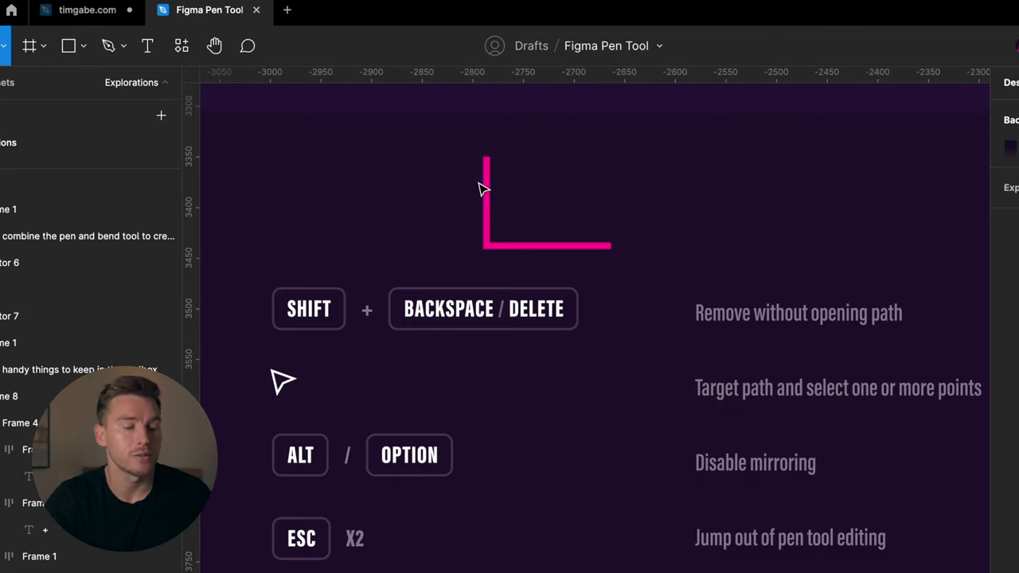
{"action": "double_click", "coordinate": [484, 188]}
{"action": "left_click", "coordinate": [487, 158]}
{"action": "key", "text": "p"}
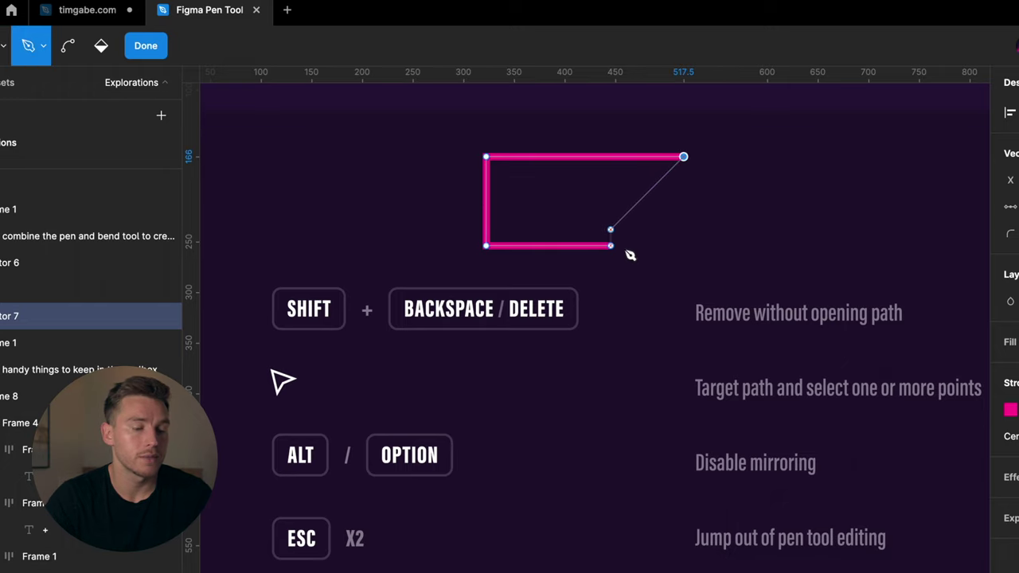
{"action": "left_click", "coordinate": [611, 246]}
{"action": "key", "text": "Escape"}
{"action": "key", "text": "Escape"}
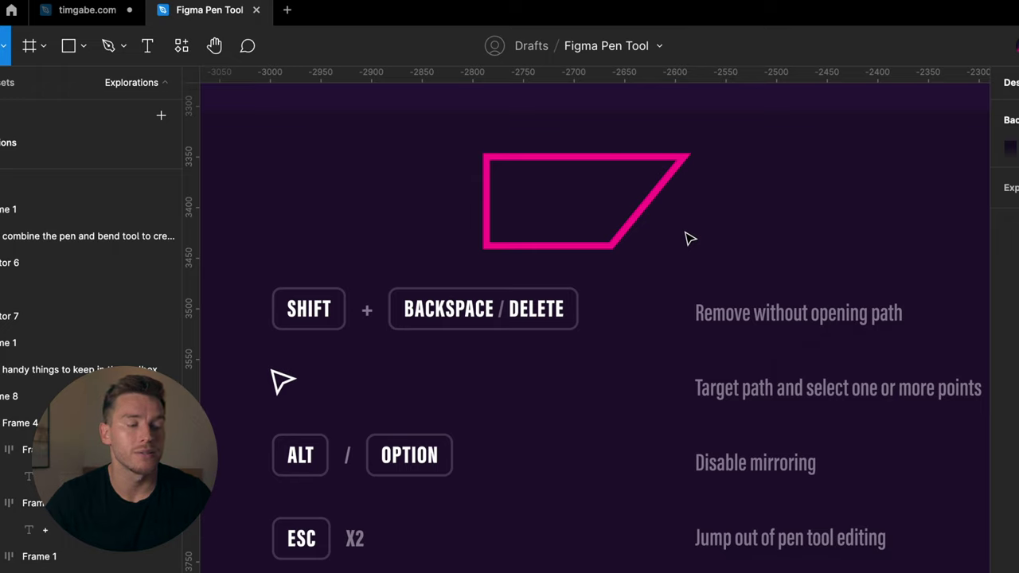
{"action": "scroll", "coordinate": [646, 186], "scroll_direction": "down", "scroll_amount": 1}
{"action": "left_click", "coordinate": [646, 185]}
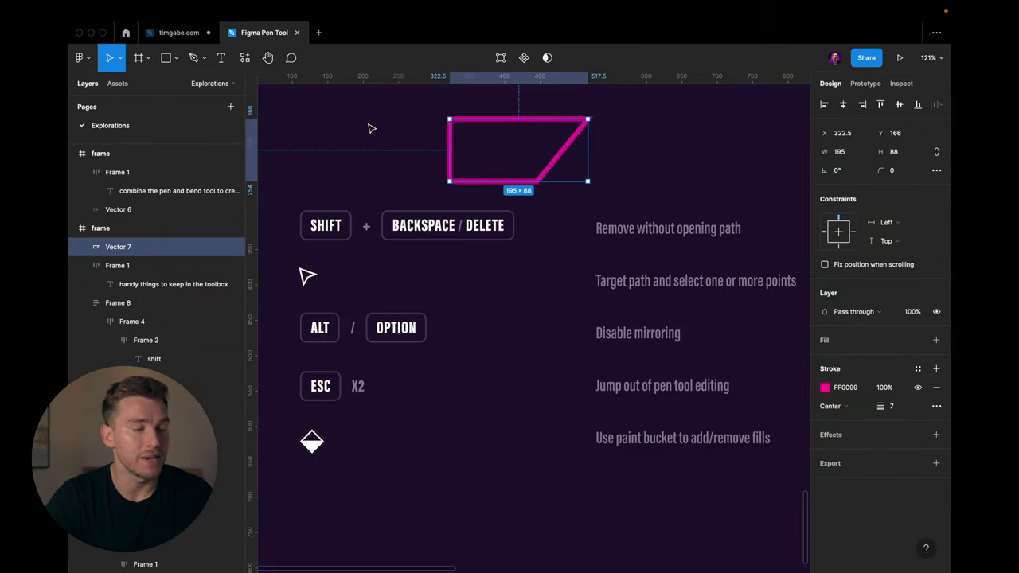
Fill the parallelogram's interior with light grey D9D9D9 using the paint bucket.
{"action": "left_click", "coordinate": [371, 127]}
{"action": "double_click", "coordinate": [573, 125]}
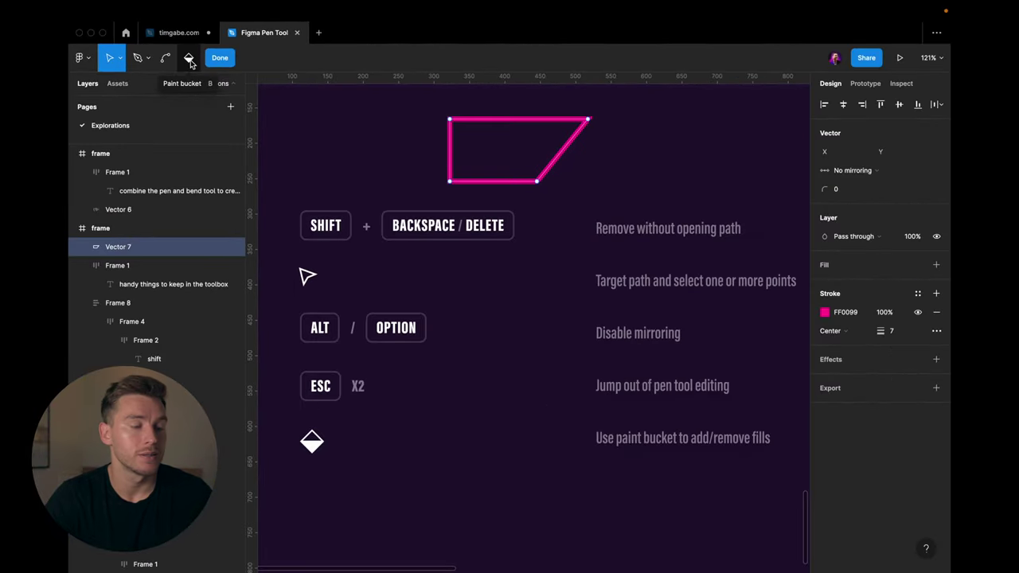
{"action": "left_click", "coordinate": [190, 61]}
{"action": "left_click", "coordinate": [506, 151]}
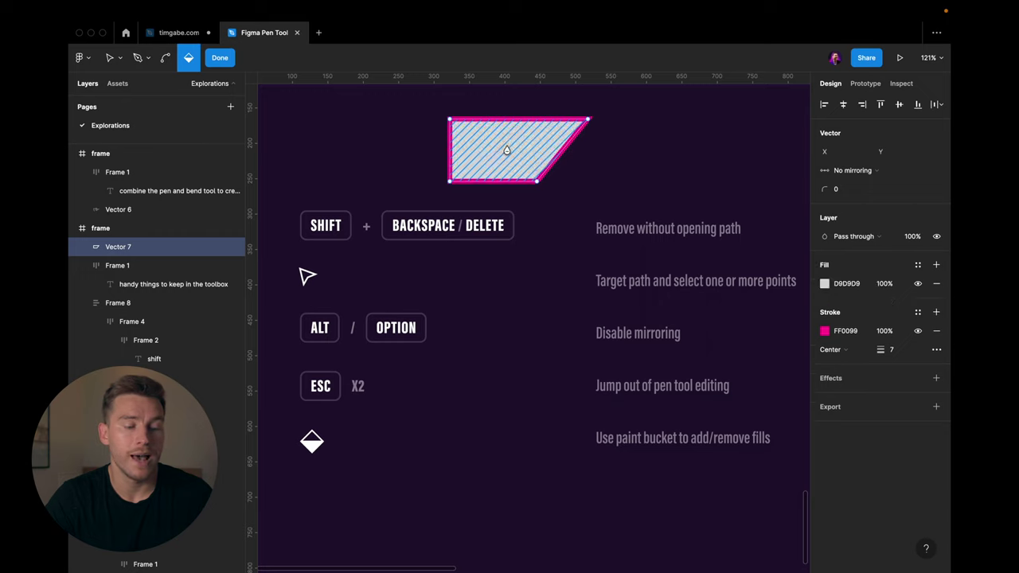
{"action": "left_click", "coordinate": [504, 150]}
{"action": "left_click", "coordinate": [505, 151]}
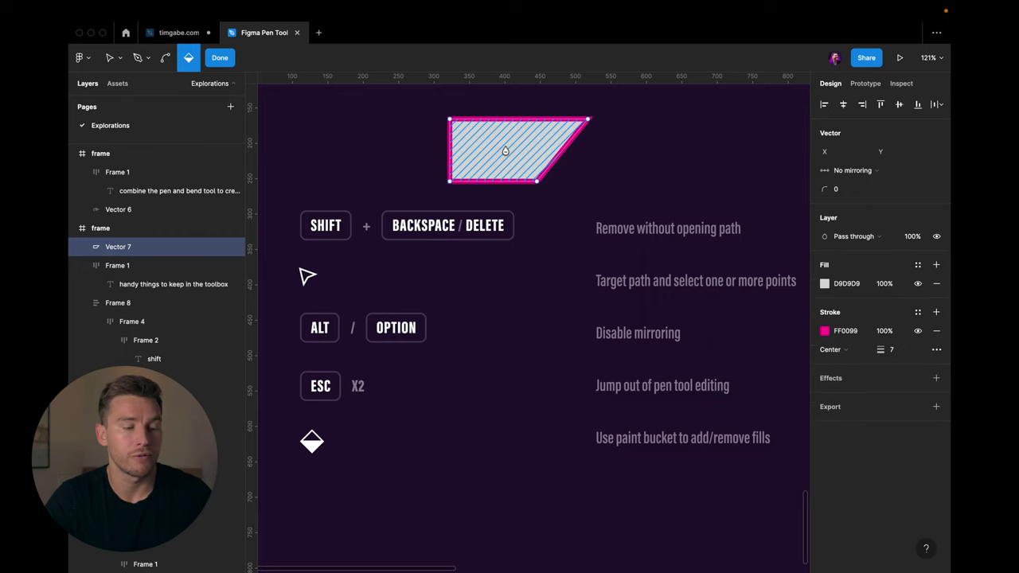